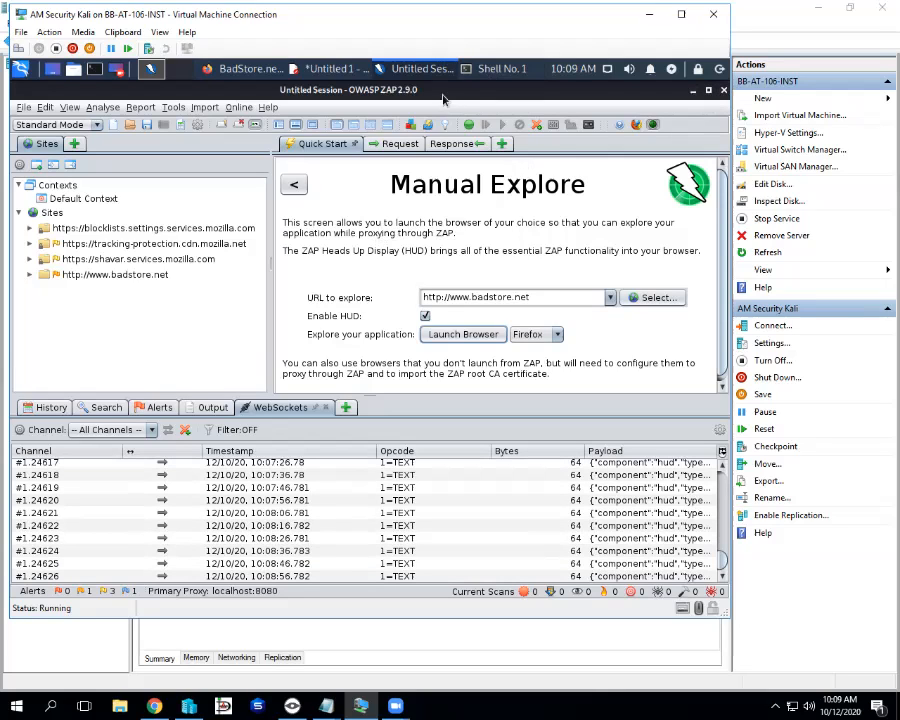
Bring Shell No. 1 forward, clear its screen to one prompt, and highlight the prompt's end
{"action": "left_click", "coordinate": [488, 75]}
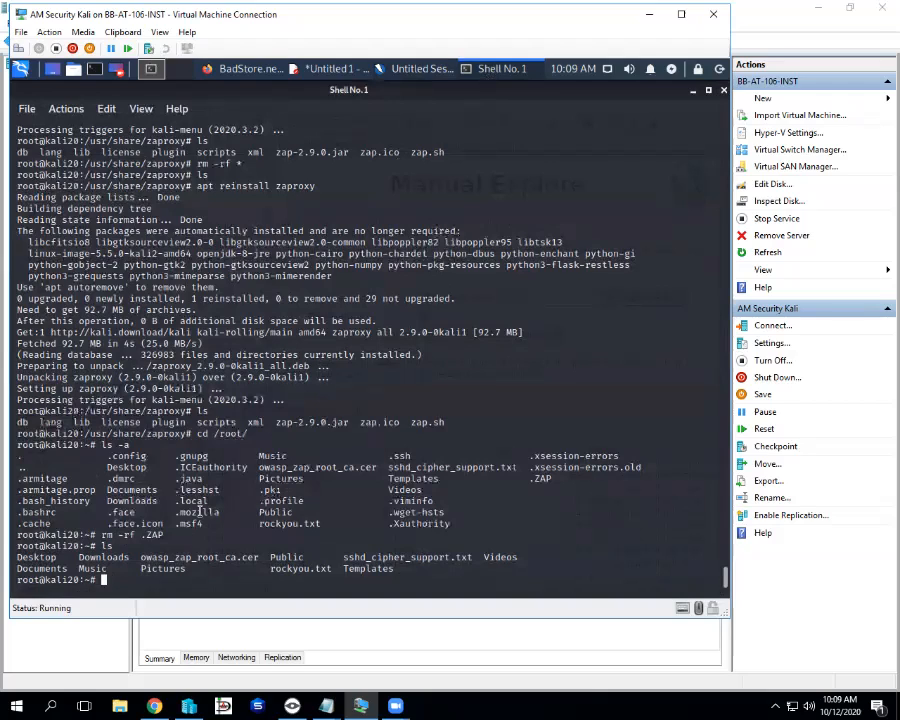
{"action": "key", "text": "ctrl+l"}
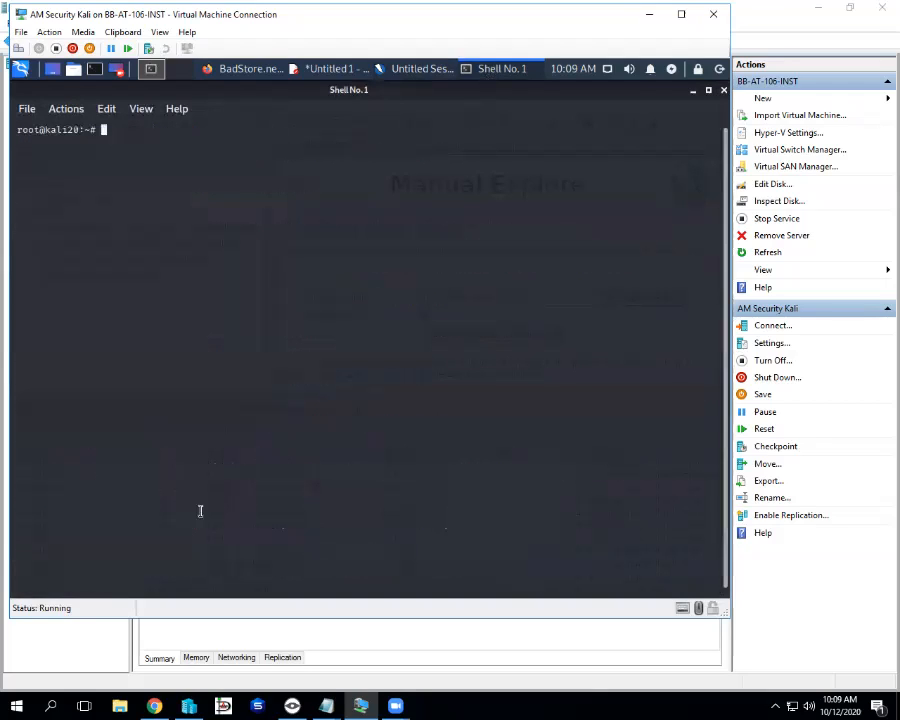
{"action": "left_click_drag", "start_coordinate": [105, 130], "coordinate": [92, 130]}
Bring the Untitled 1 Mousepad notes forward and briefly highlight .ZAP in the rm -rf .ZAP line
{"action": "left_click", "coordinate": [320, 72]}
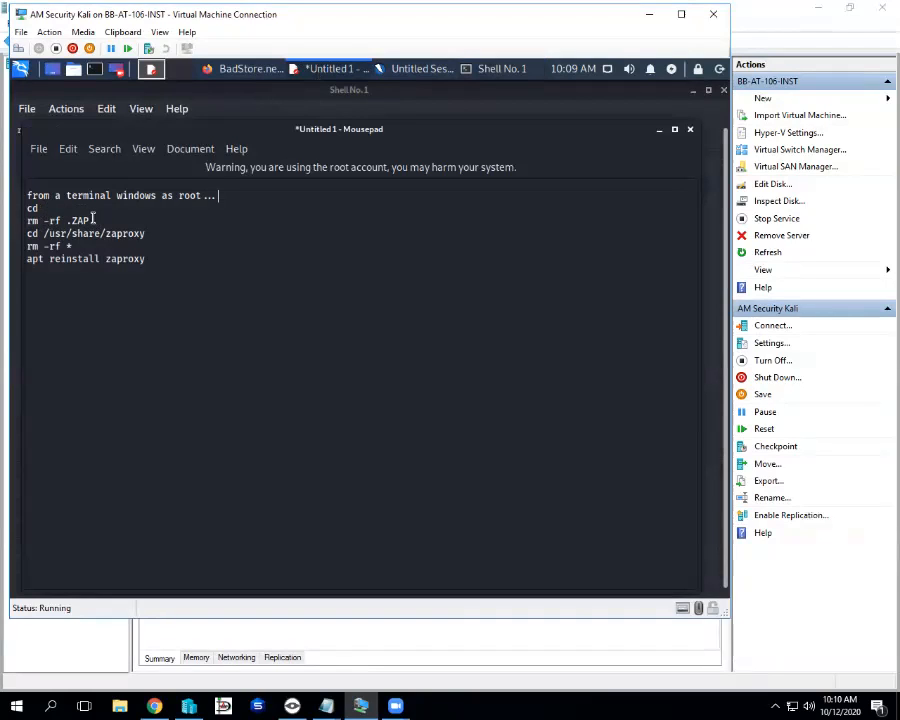
{"action": "left_click_drag", "start_coordinate": [70, 218], "coordinate": [106, 218]}
{"action": "left_click", "coordinate": [107, 219]}
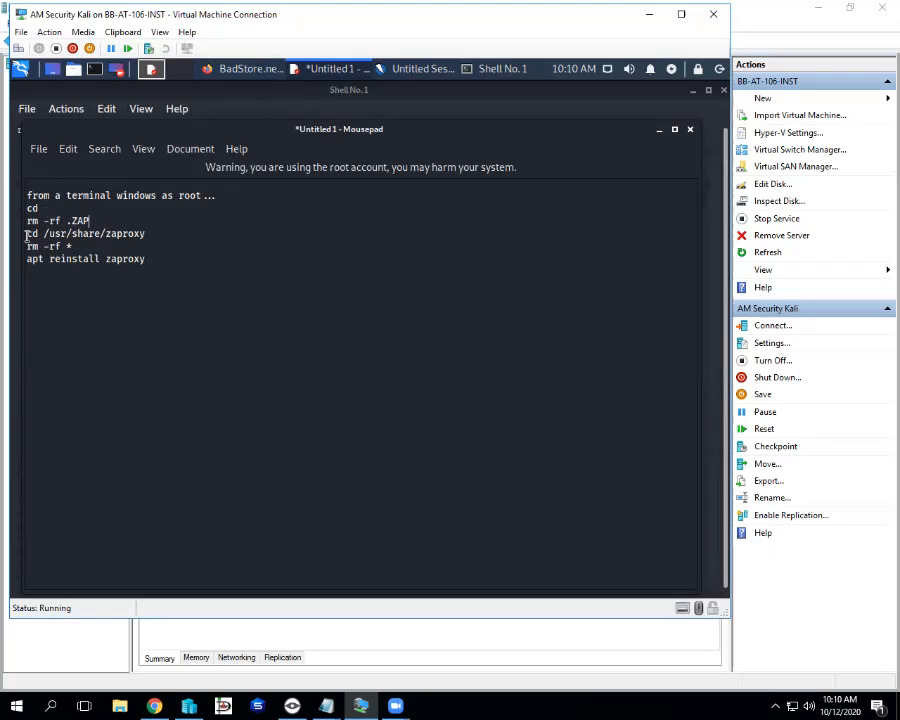
{"action": "left_click", "coordinate": [72, 242]}
{"action": "left_click_drag", "start_coordinate": [38, 208], "coordinate": [25, 208]}
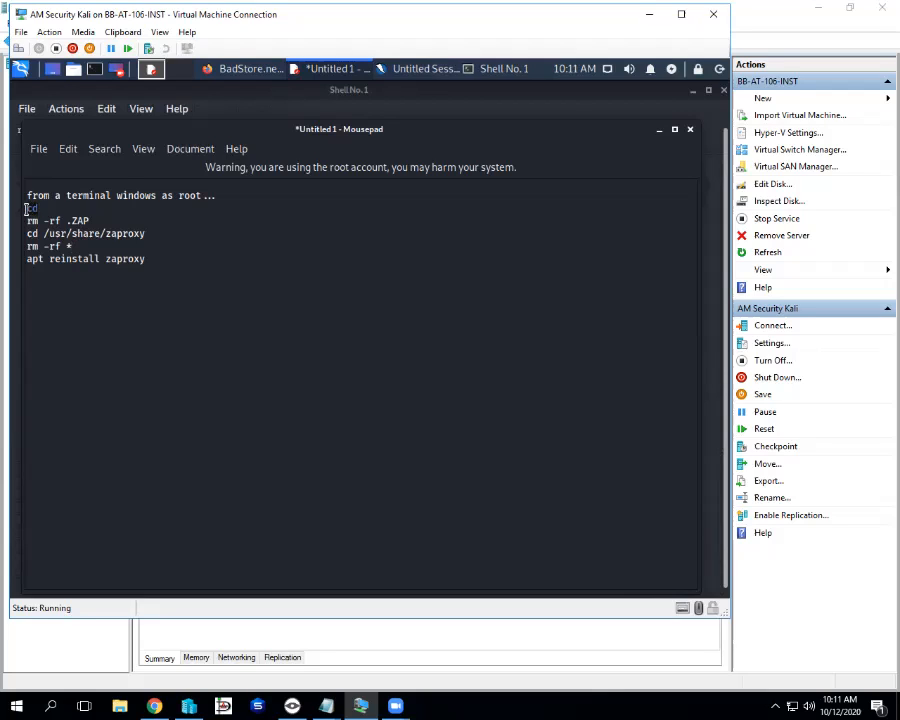
{"action": "left_click", "coordinate": [54, 207]}
Browse 03 - Web Application Analysis in the Kali menu without launching, then stack Mousepad over ZAP
{"action": "left_click", "coordinate": [21, 71]}
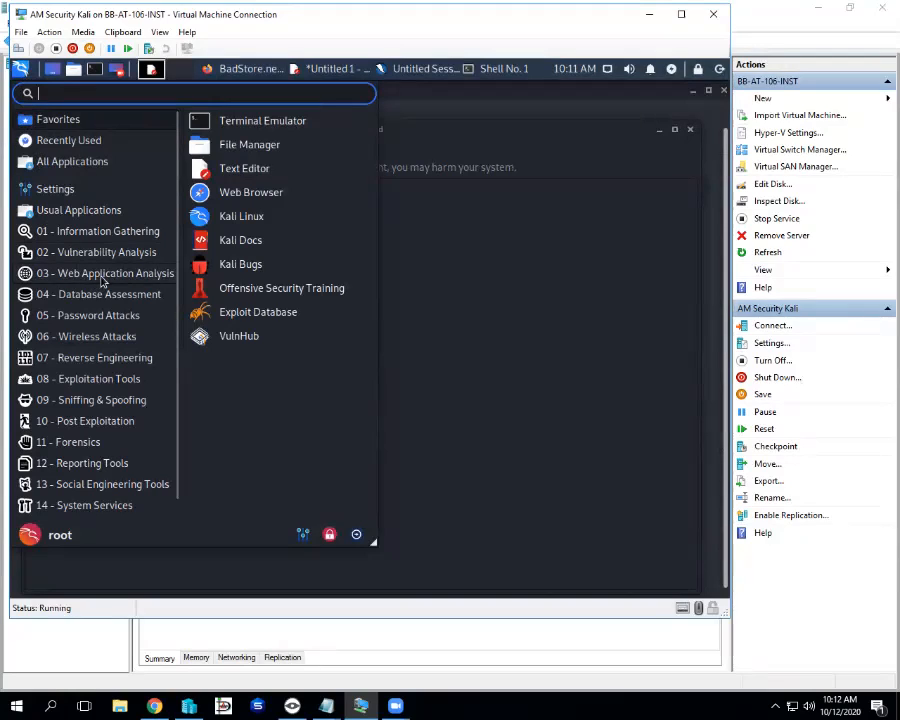
{"action": "left_click", "coordinate": [150, 280]}
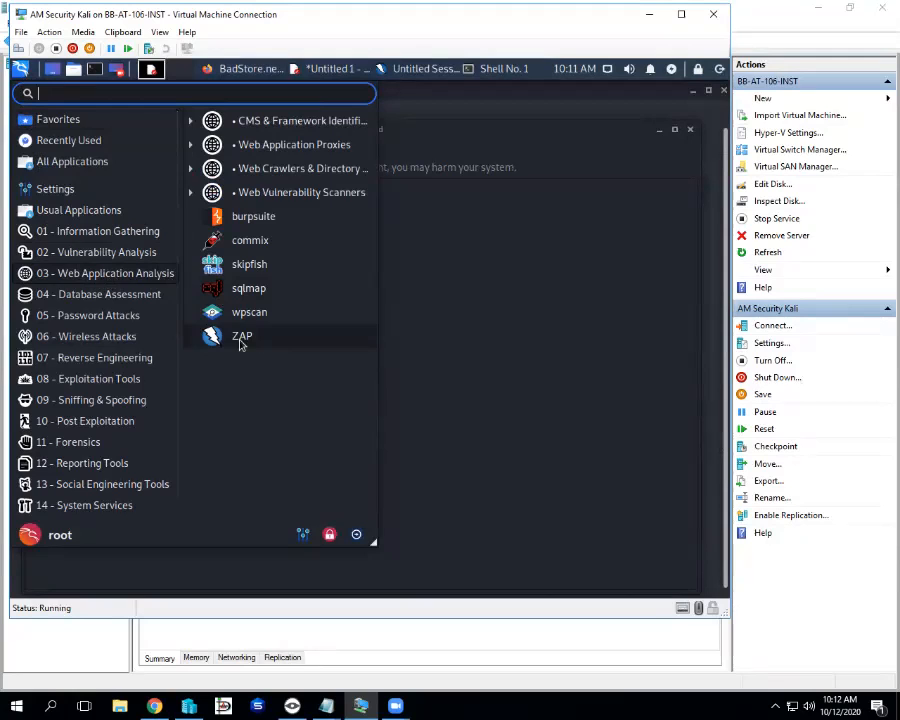
{"action": "left_click", "coordinate": [474, 318]}
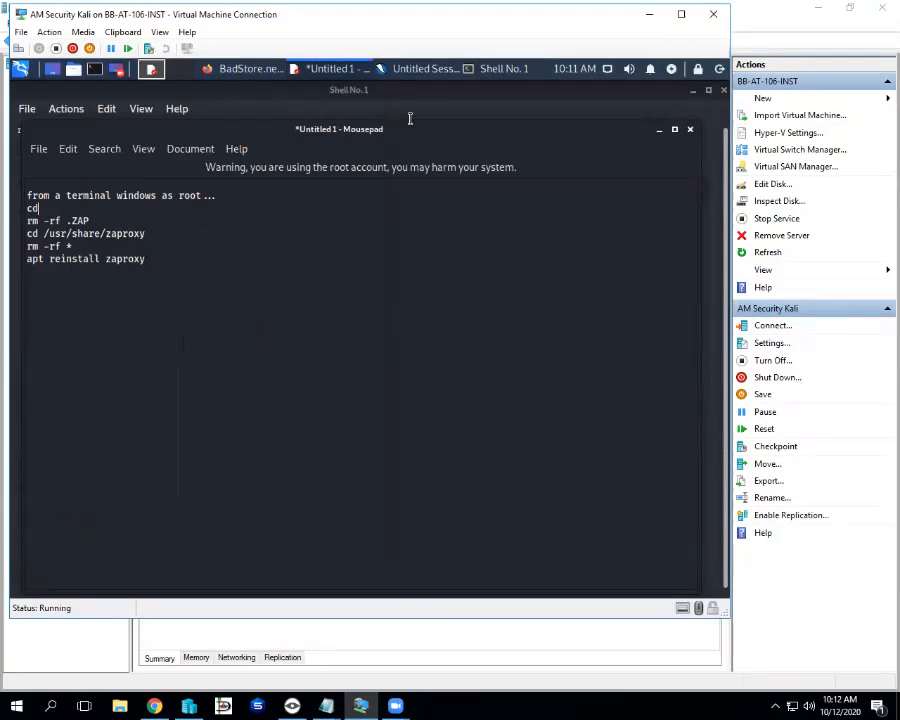
{"action": "left_click", "coordinate": [409, 70]}
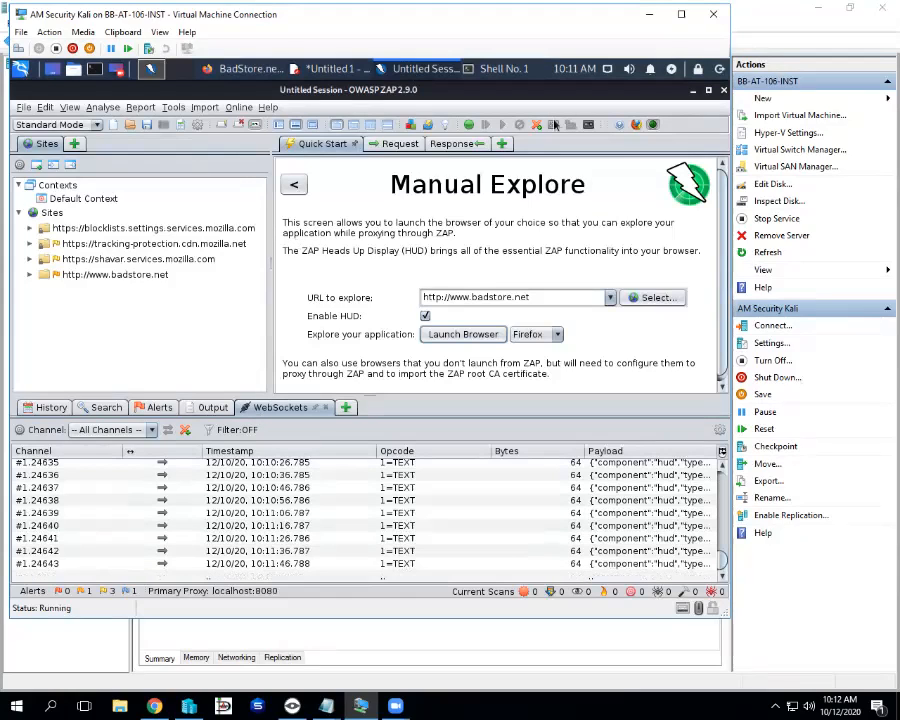
{"action": "left_click", "coordinate": [331, 69]}
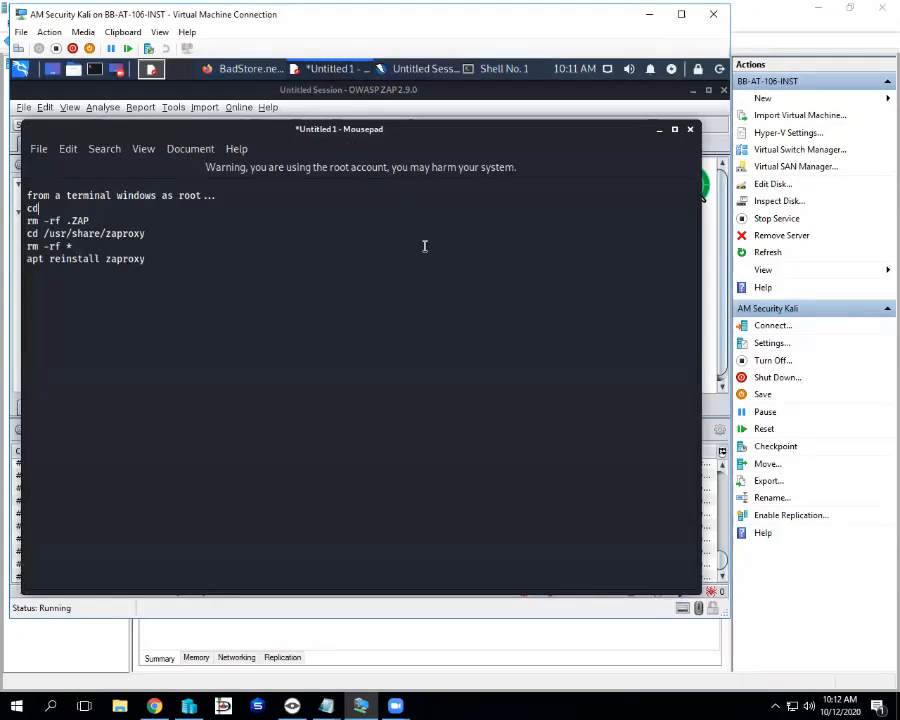
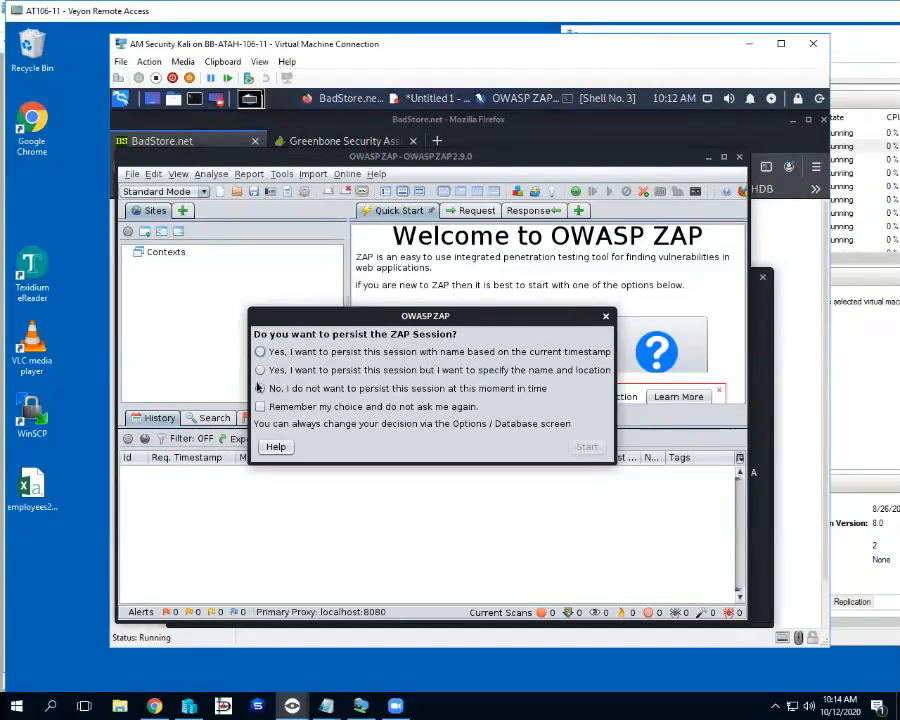
Choose not to persist this ZAP session and start ZAP
{"action": "left_click", "coordinate": [260, 388]}
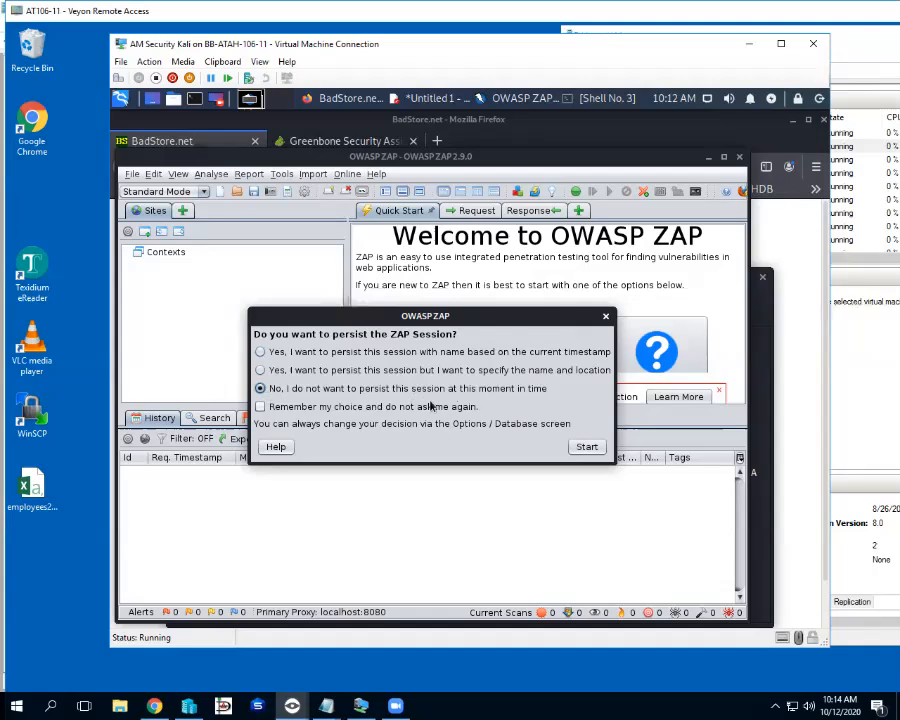
{"action": "left_click", "coordinate": [586, 447]}
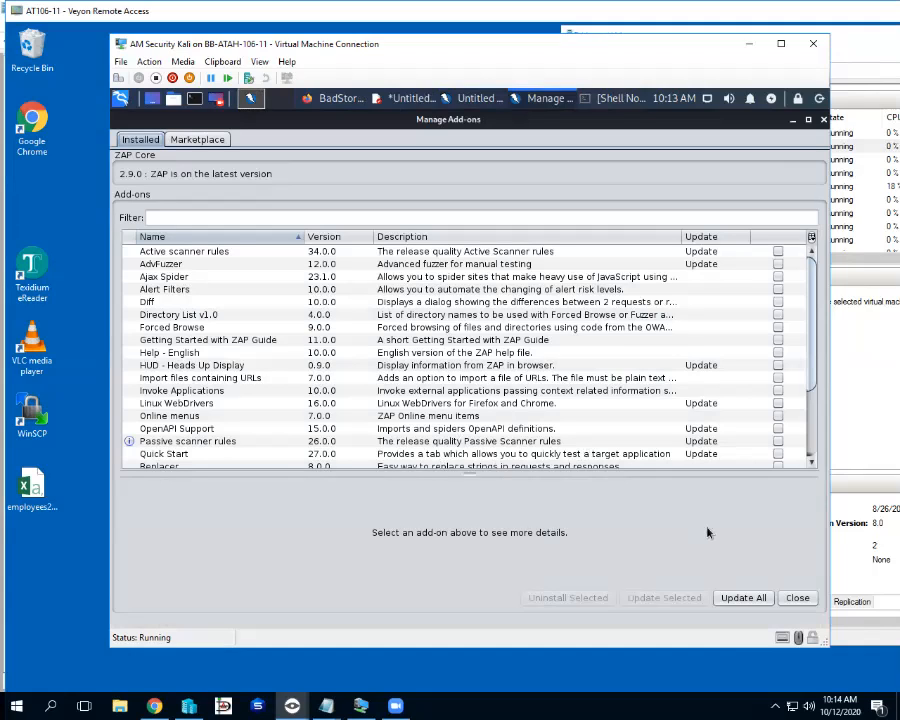
Close Manage Add-ons and maximize the ZAP window to show the Welcome page
{"action": "left_click", "coordinate": [797, 598]}
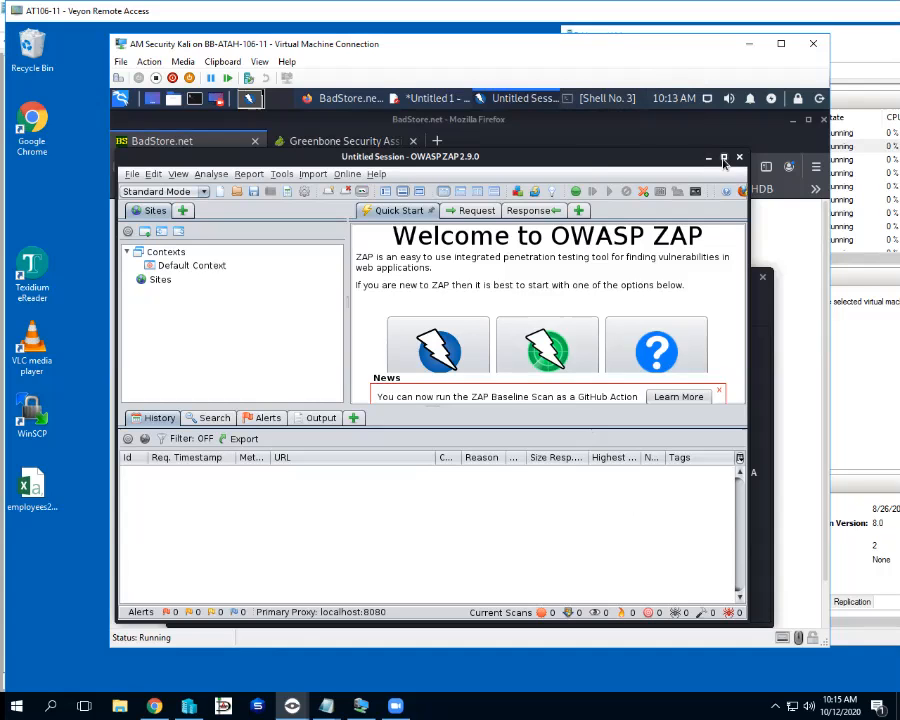
{"action": "left_click", "coordinate": [724, 159]}
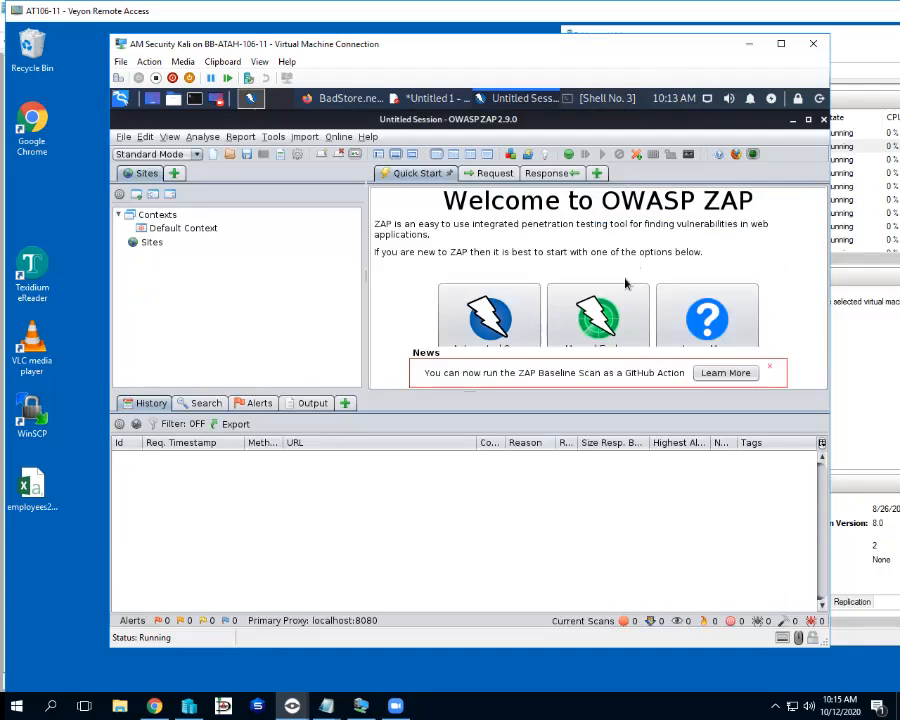
Open Manual Explore and begin entering the URL to explore, starting with 'h'
{"action": "left_click", "coordinate": [614, 308]}
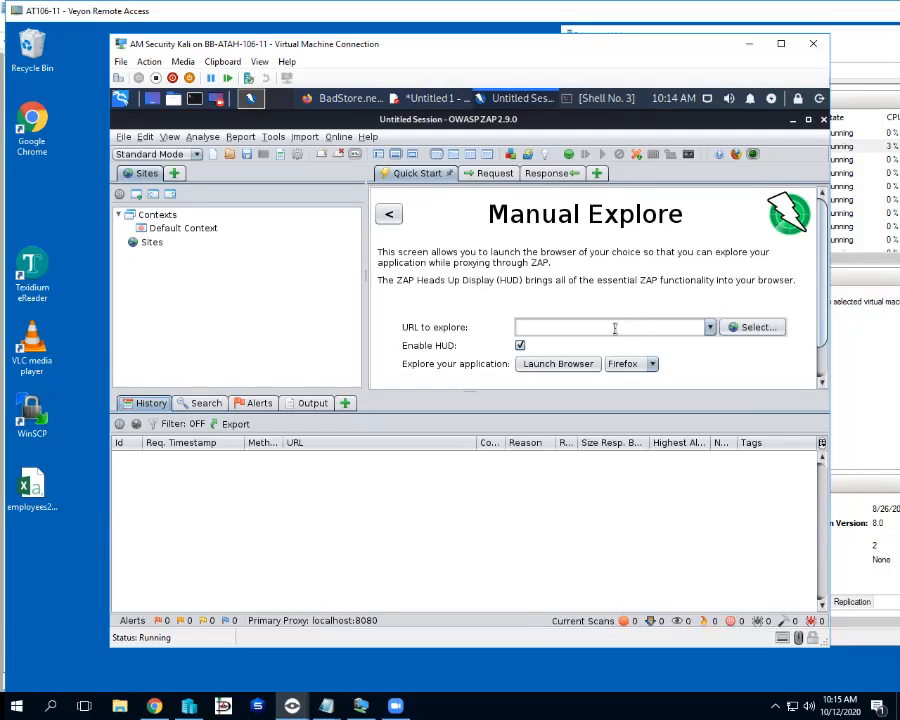
{"action": "left_click", "coordinate": [615, 318]}
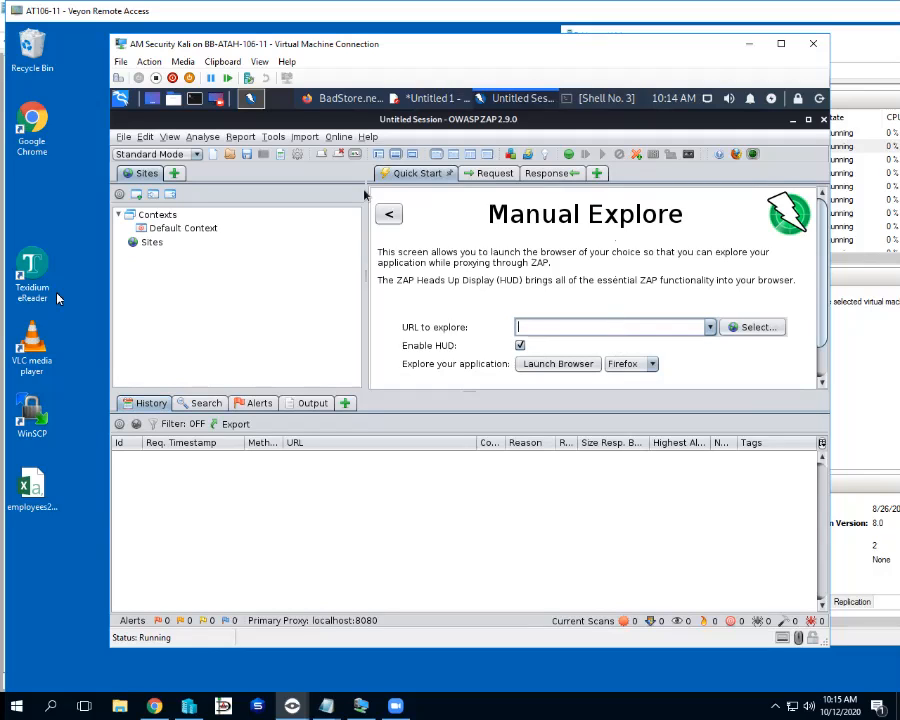
{"action": "type", "text": "h"}
Bring forward the Mousepad note with the .ZAP delete and zaproxy reinstall commands
{"action": "left_click_drag", "start_coordinate": [450, 11], "coordinate": [377, 88]}
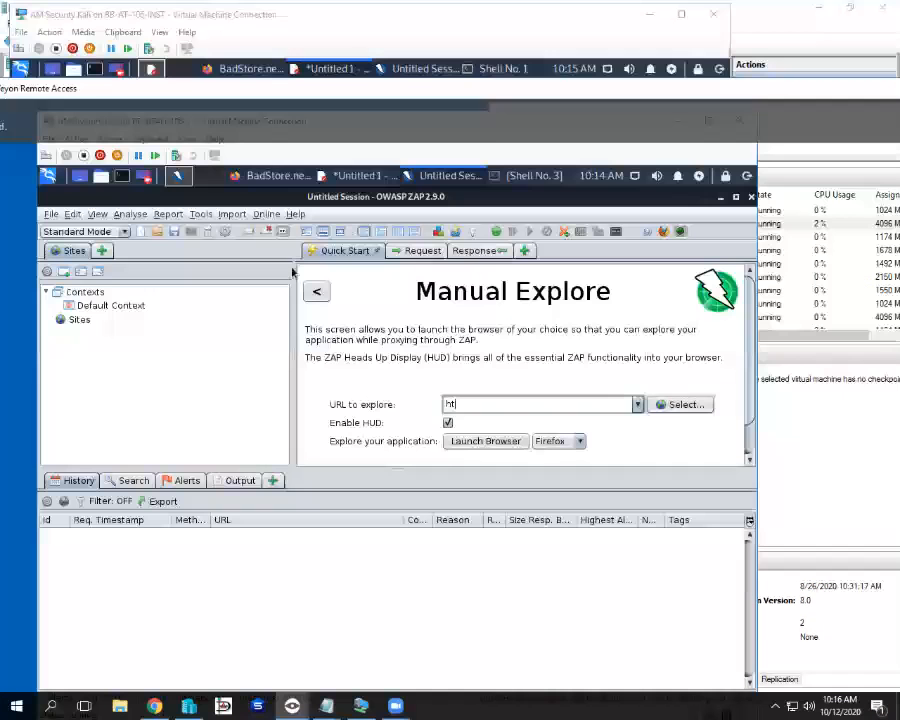
{"action": "key", "text": "alt+F4"}
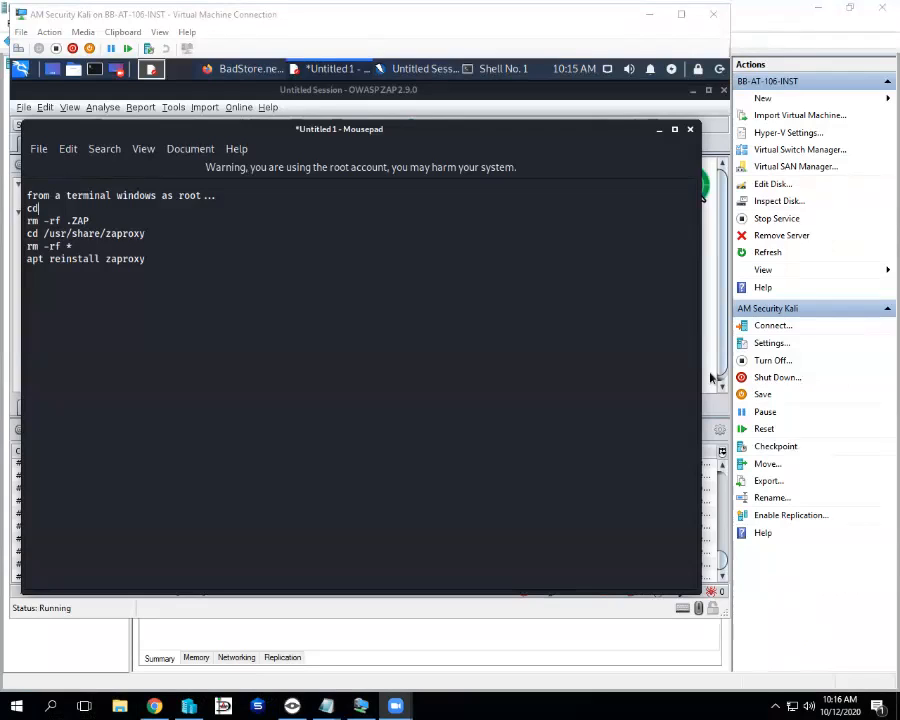
{"action": "left_click", "coordinate": [435, 128]}
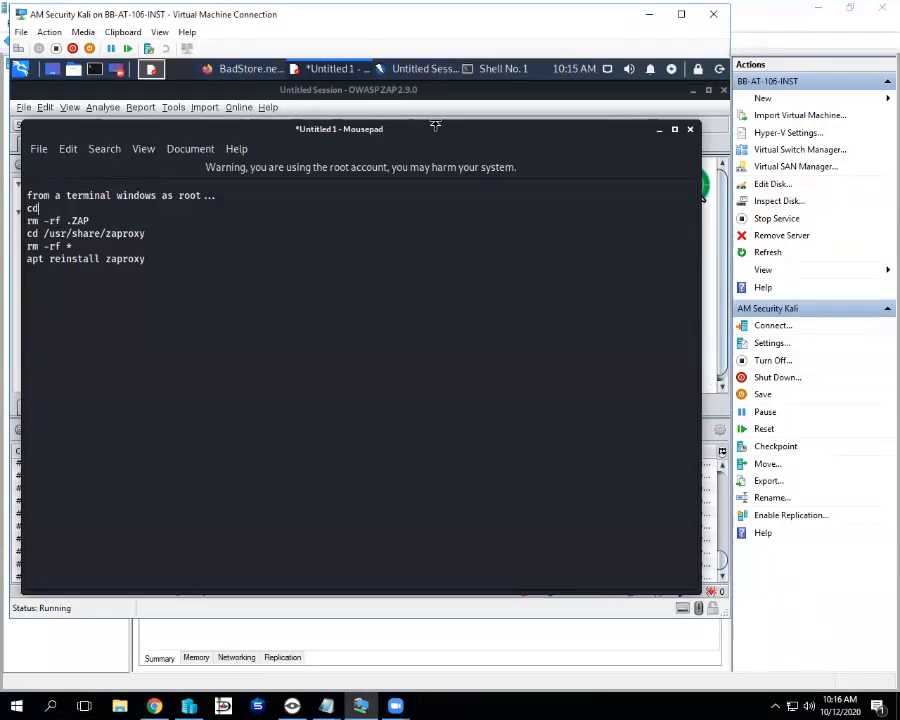
{"action": "left_click", "coordinate": [412, 70]}
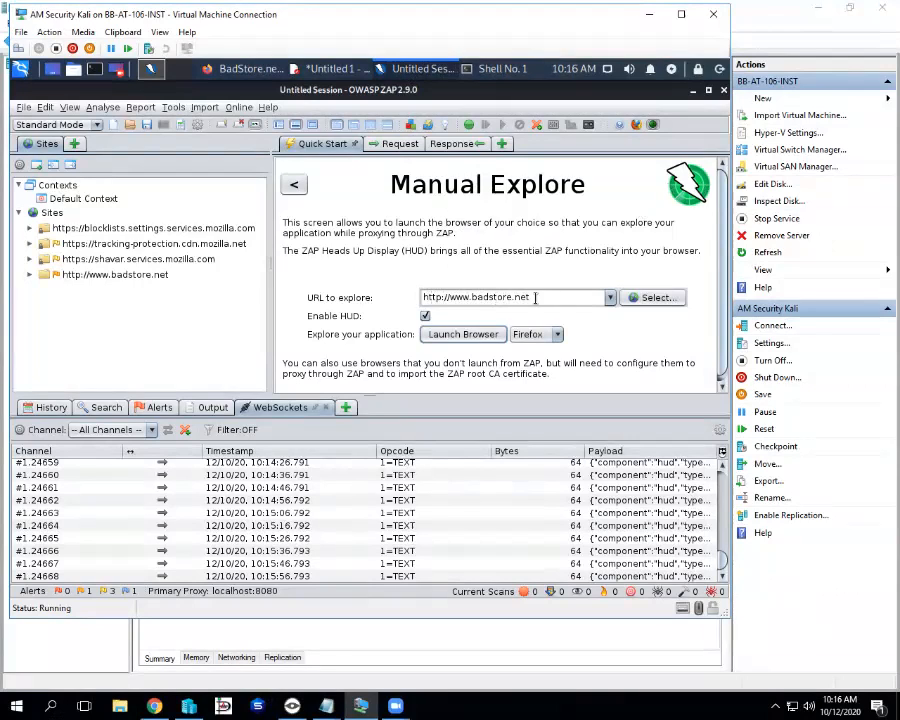
{"action": "left_click", "coordinate": [455, 336]}
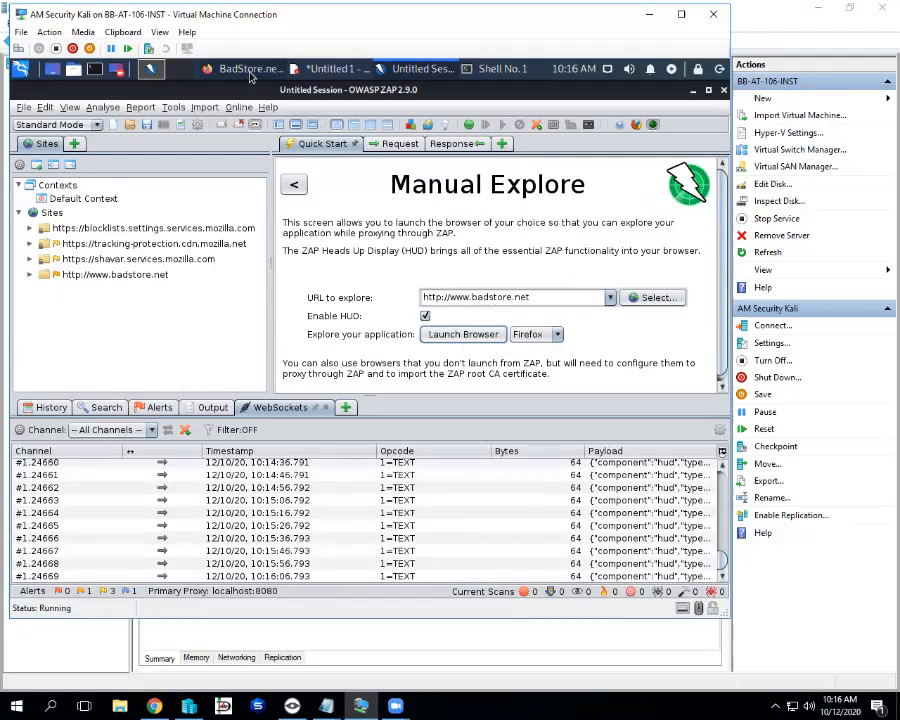
{"action": "left_click", "coordinate": [248, 70]}
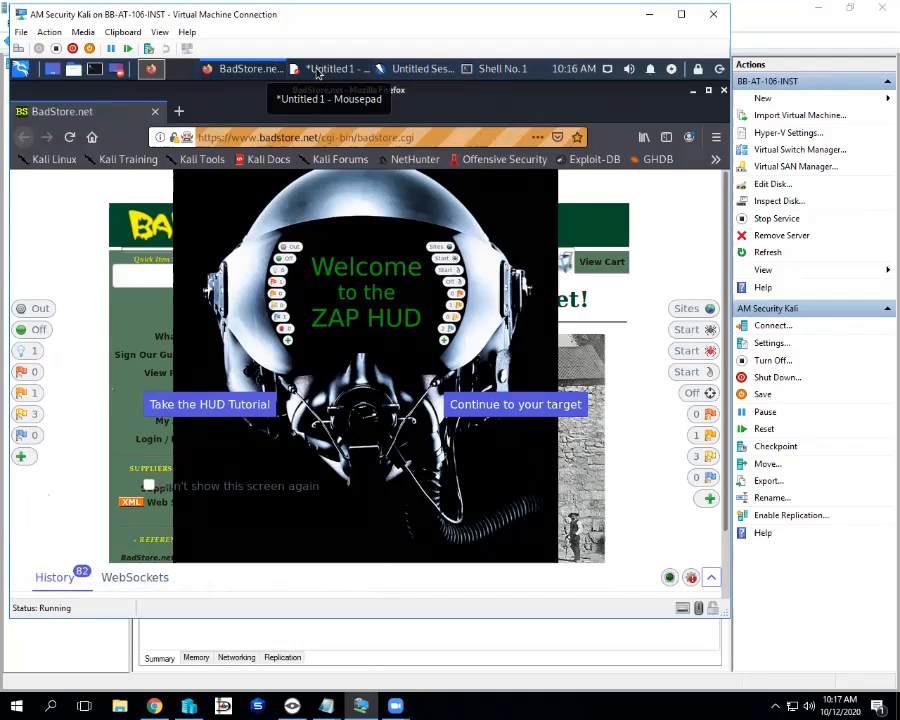
Bring the Mousepad notes back in front of the BadStore HUD welcome screen
{"action": "left_click", "coordinate": [318, 69]}
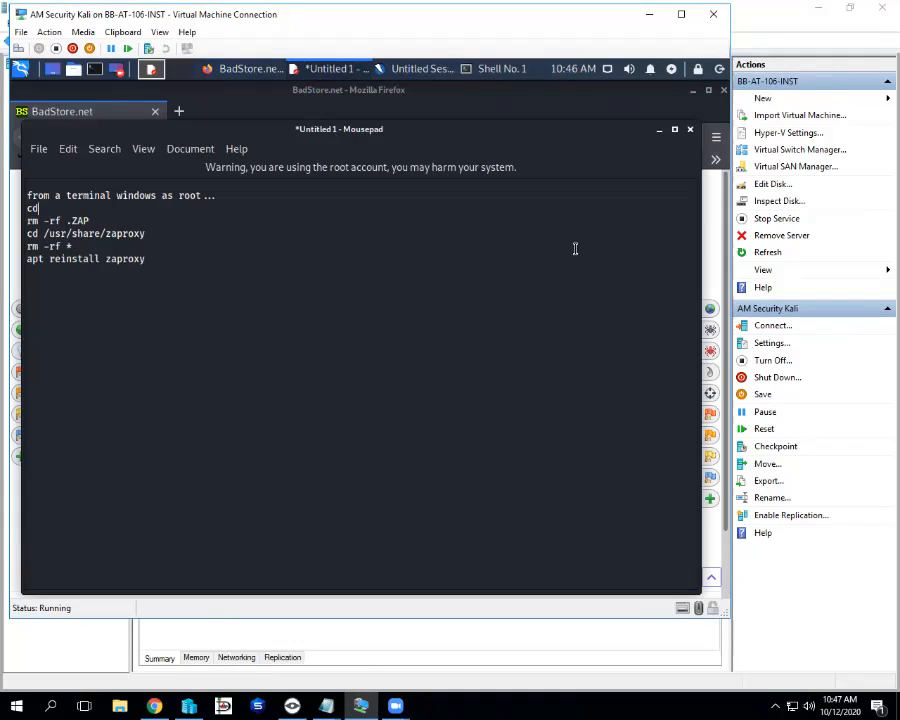
Briefly highlight the rm -rf .ZAP line, then return to the BadStore Firefox window
{"action": "left_click_drag", "start_coordinate": [90, 221], "coordinate": [16, 220]}
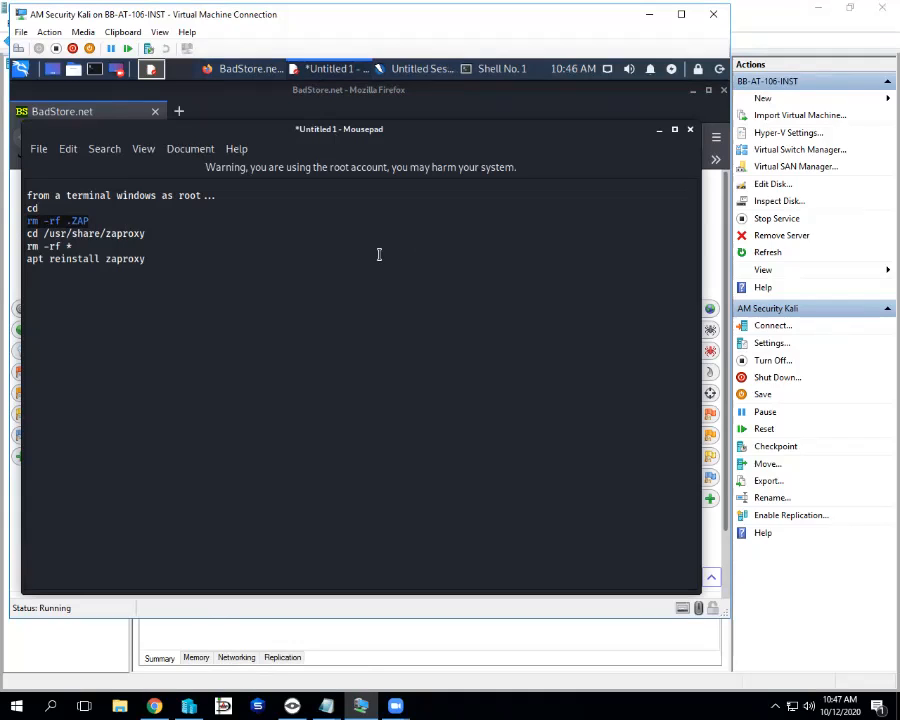
{"action": "left_click", "coordinate": [157, 222]}
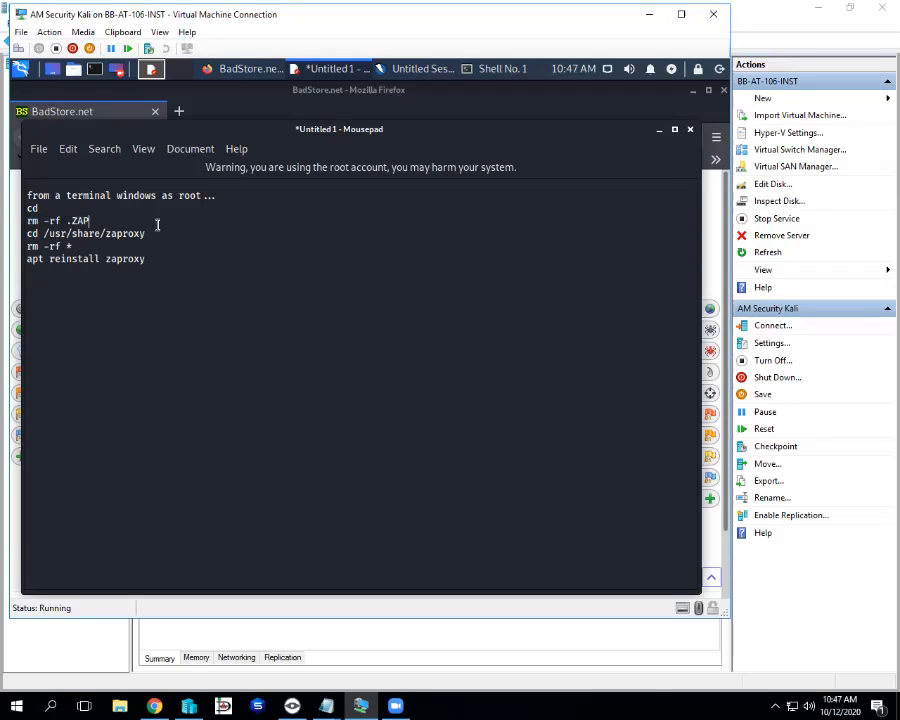
{"action": "left_click", "coordinate": [218, 72]}
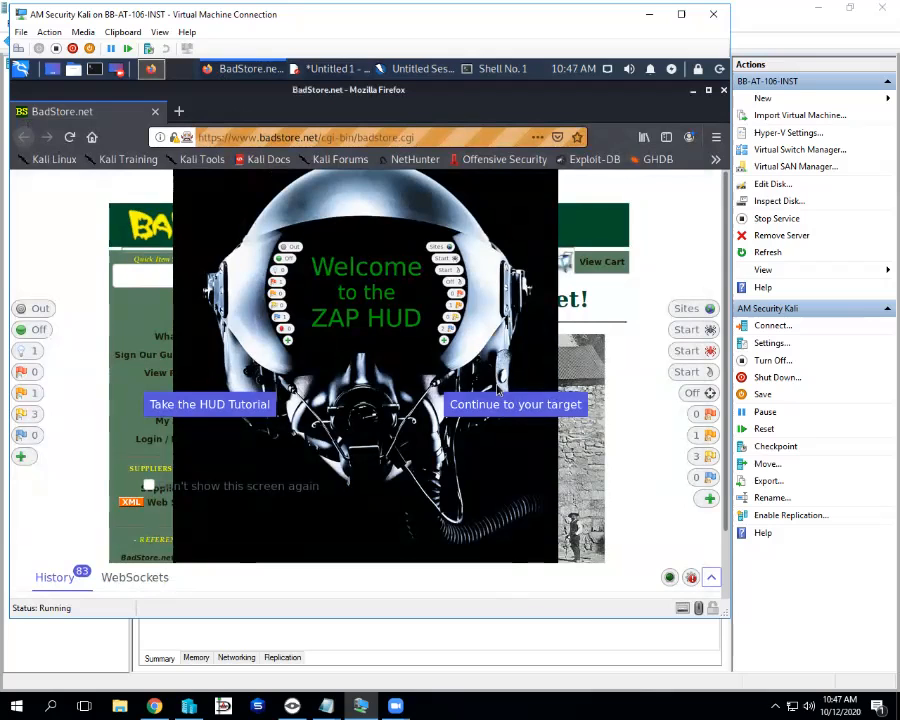
Continue past the HUD welcome to the BadStore home page and scroll down it
{"action": "left_click", "coordinate": [516, 405]}
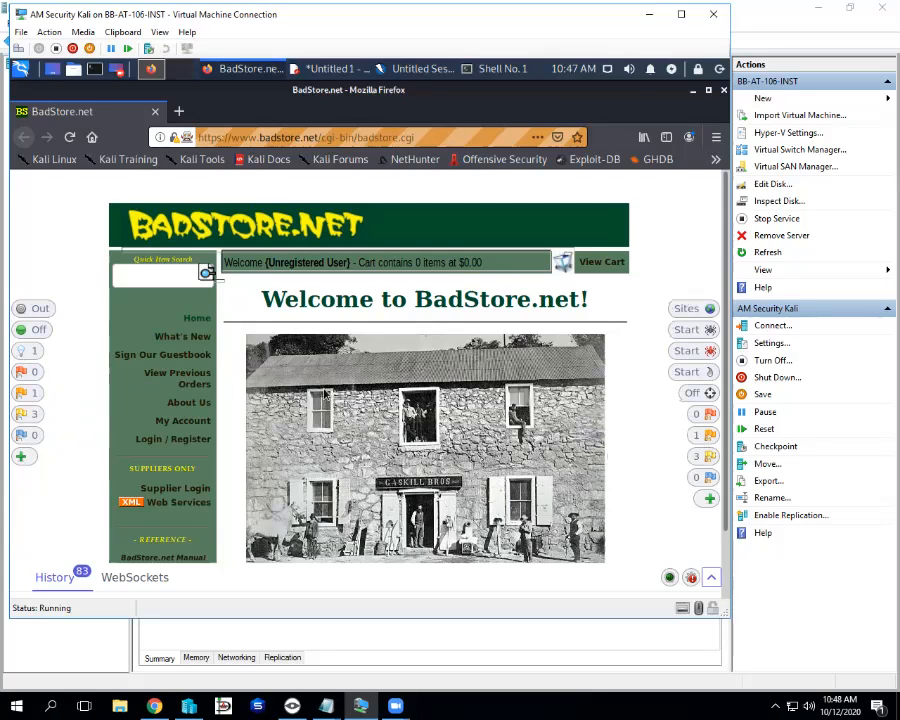
{"action": "scroll", "coordinate": [325, 394], "scroll_direction": "down", "scroll_amount": 2}
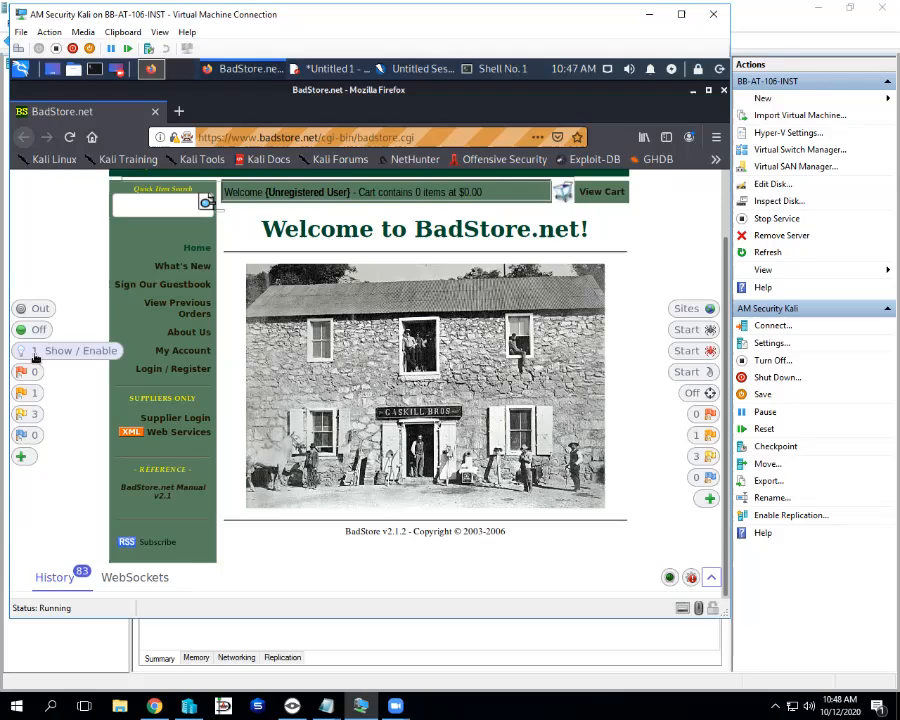
{"action": "left_click", "coordinate": [34, 356]}
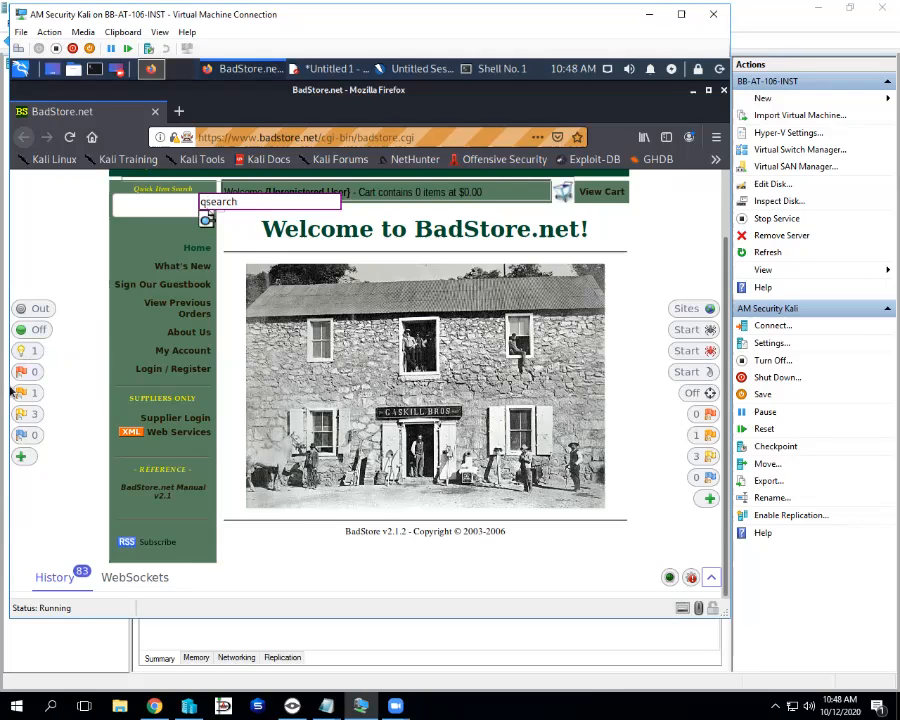
{"action": "left_click", "coordinate": [22, 354]}
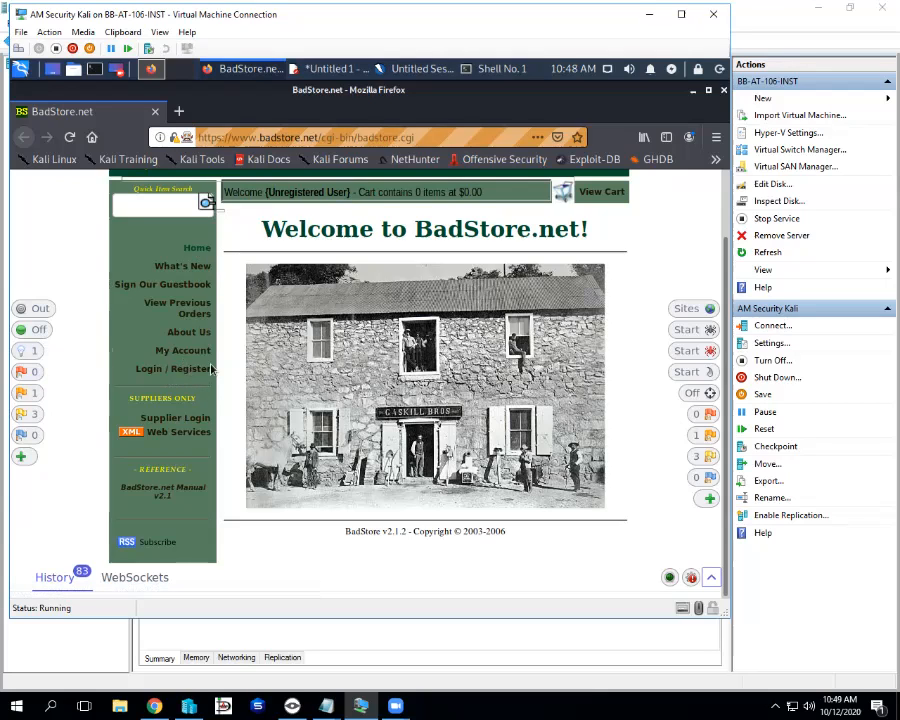
Reload BadStore and open its Login / Register page (?action=loginregister)
{"action": "left_click", "coordinate": [70, 140]}
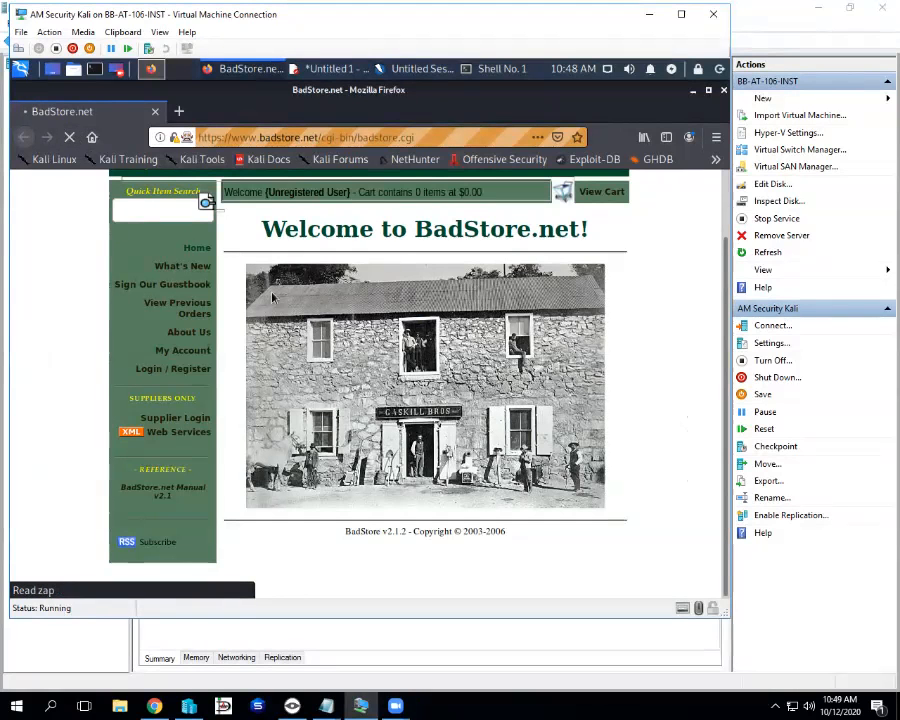
{"action": "left_click", "coordinate": [200, 372]}
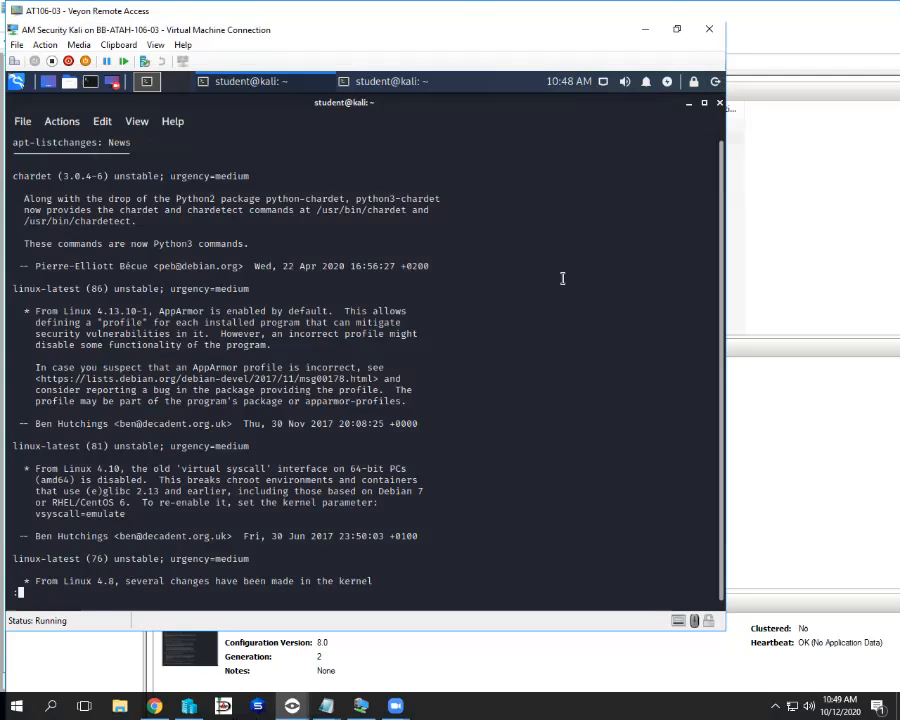
Quit the apt-listchanges news pager in the remote student terminal
{"action": "key", "text": "q"}
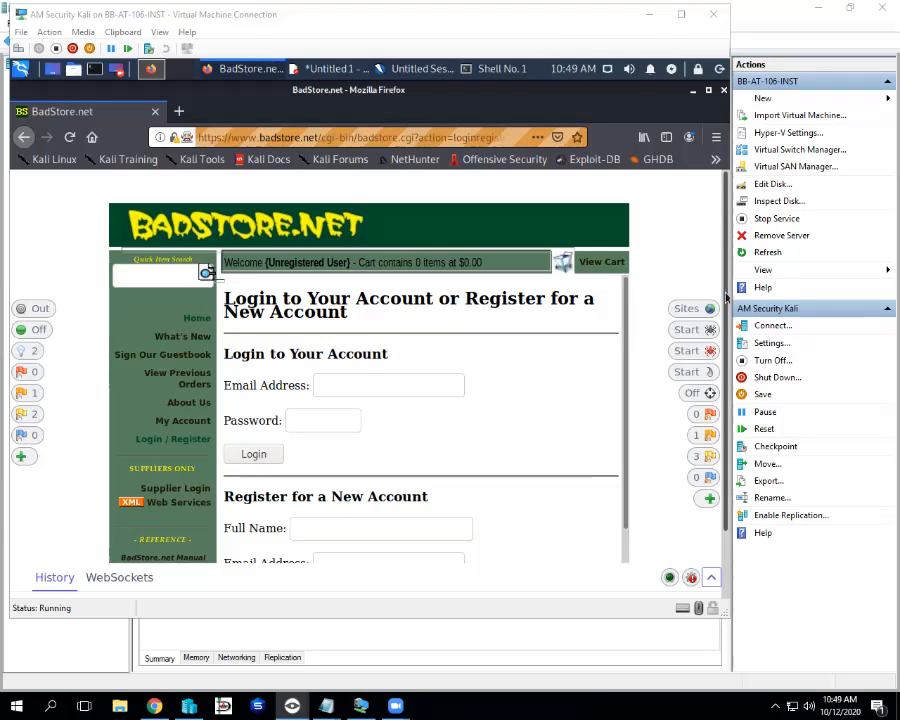
Scroll to the Register form and check the password-hint colour choices, leaving it on green
{"action": "left_click", "coordinate": [727, 298]}
{"action": "scroll", "coordinate": [432, 448], "scroll_direction": "down", "scroll_amount": 2}
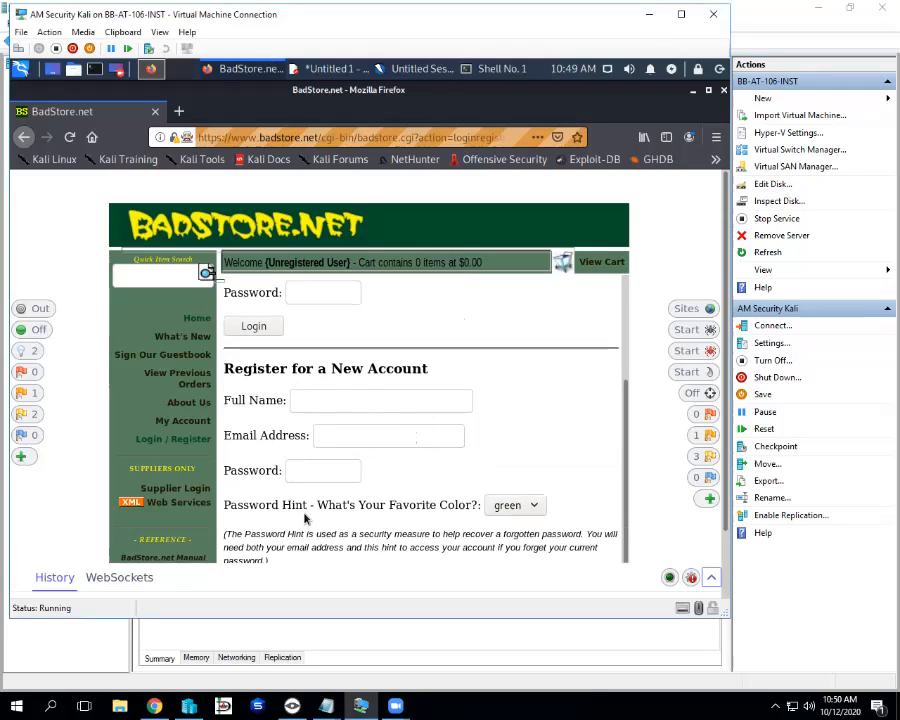
{"action": "left_click", "coordinate": [532, 507]}
{"action": "left_click", "coordinate": [575, 471]}
Reveal the registration page's hidden fields, including qsearch, with the HUD Show / Enable bulb
{"action": "scroll", "coordinate": [540, 480], "scroll_direction": "down", "scroll_amount": 1}
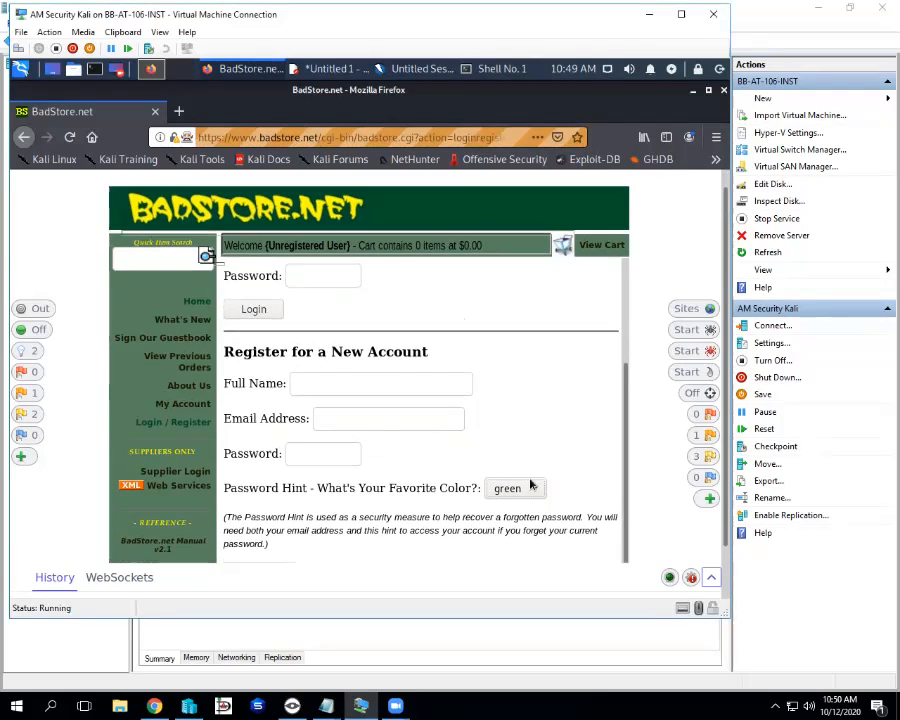
{"action": "scroll", "coordinate": [530, 482], "scroll_direction": "down", "scroll_amount": 1}
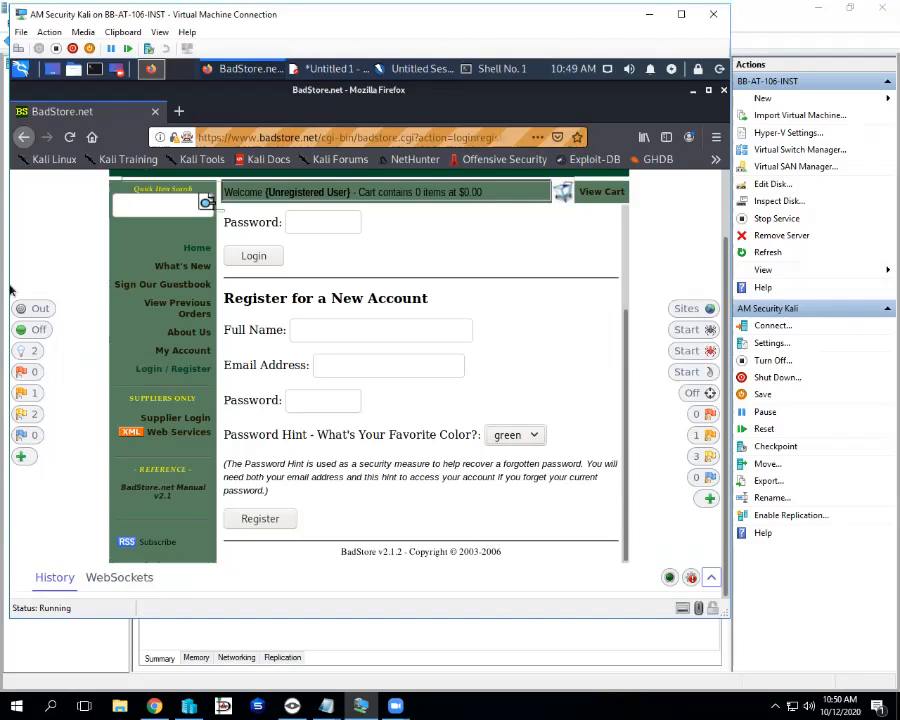
{"action": "left_click", "coordinate": [31, 354]}
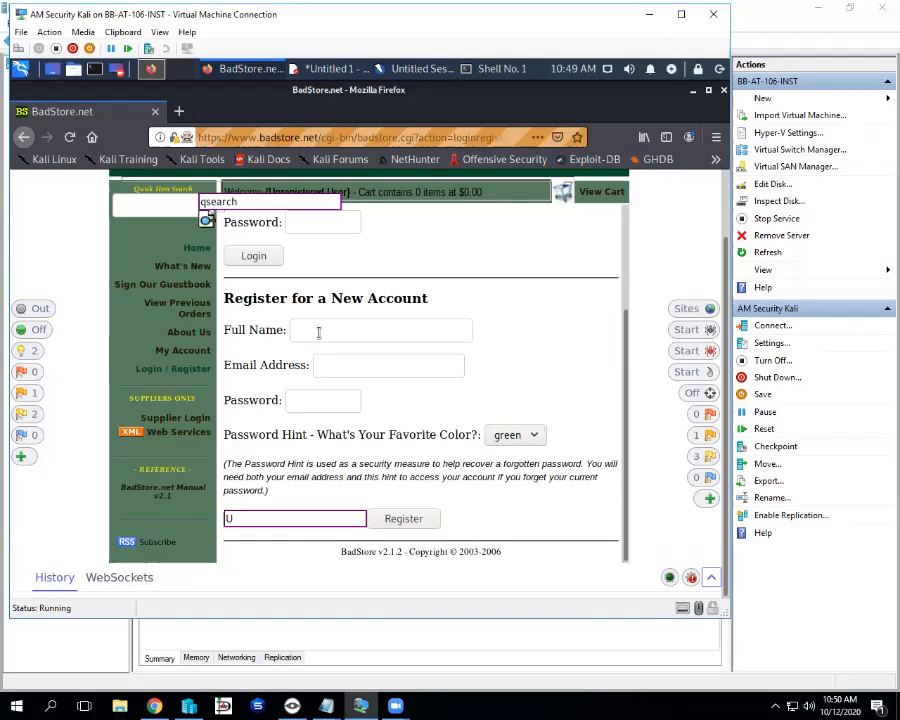
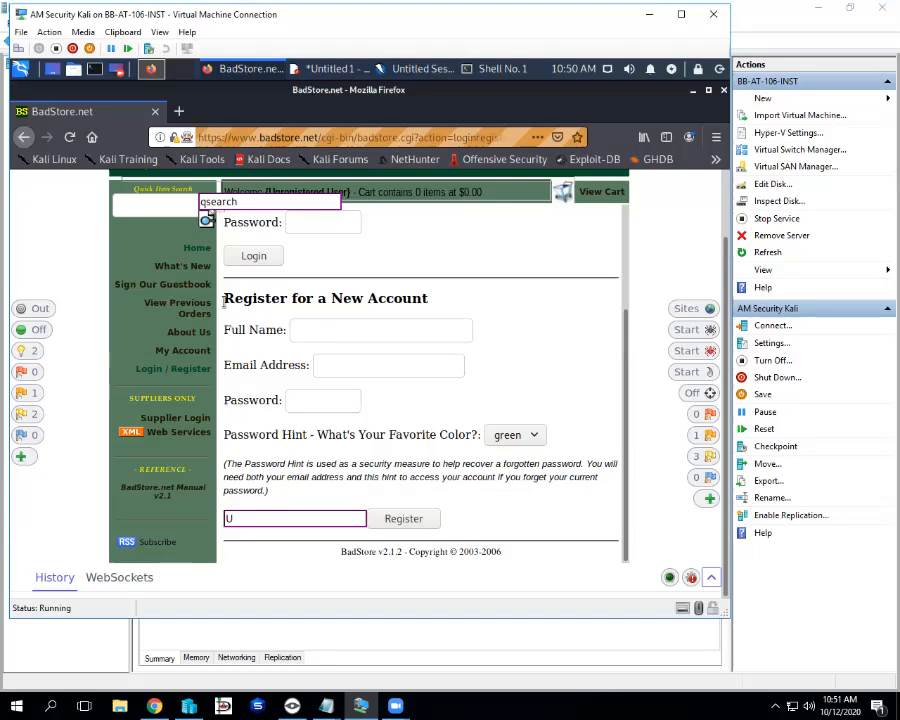
Select the Register for a New Account text, from its heading through the Password Hint note
{"action": "left_click_drag", "start_coordinate": [223, 300], "coordinate": [445, 526]}
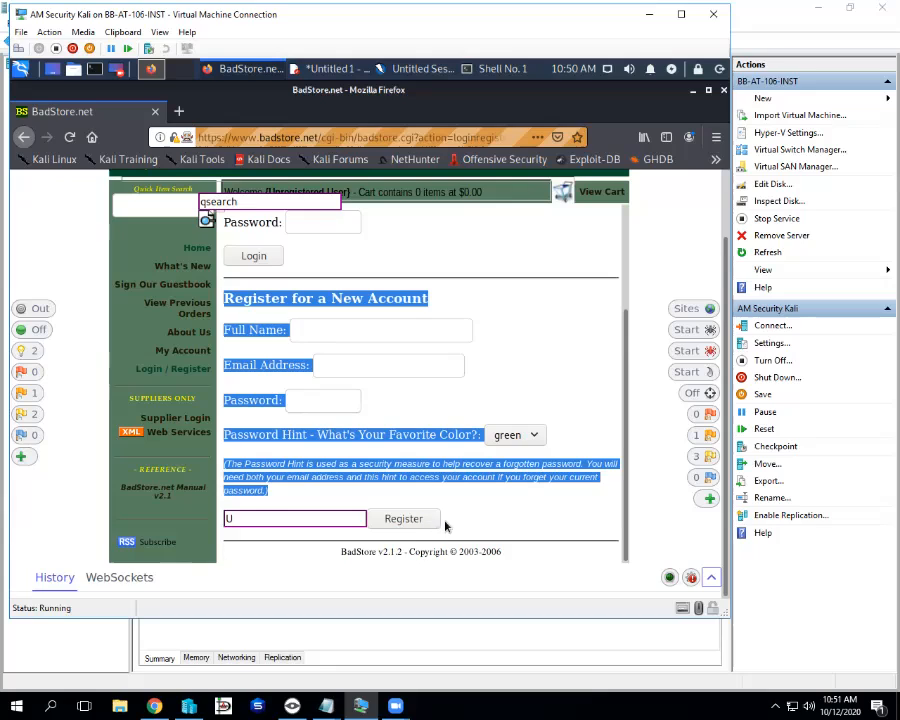
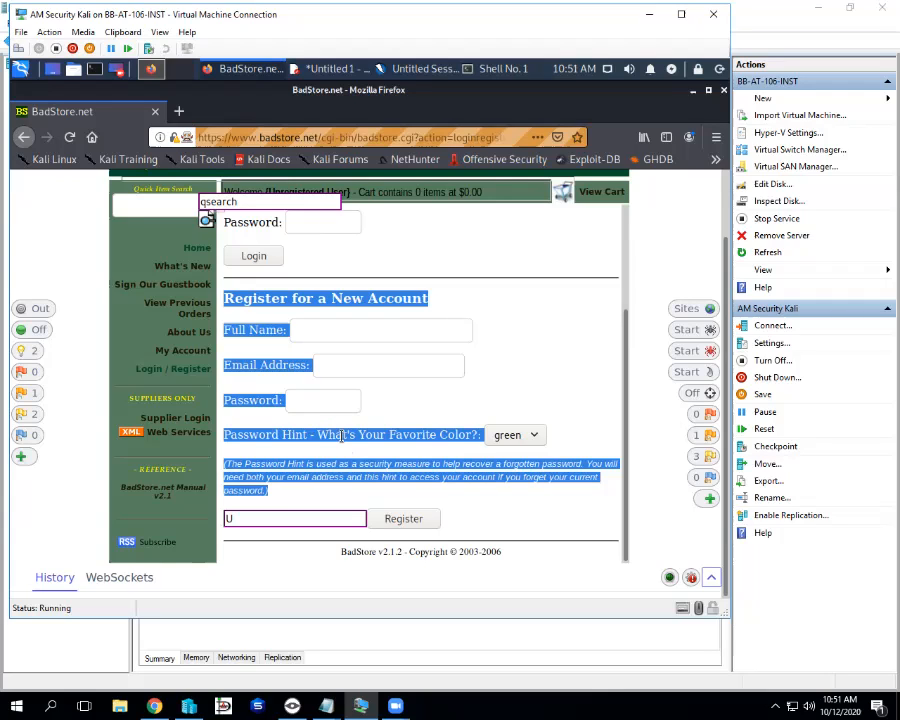
View the selection source of the highlighted Register for a New Account form
{"action": "right_click", "coordinate": [342, 436]}
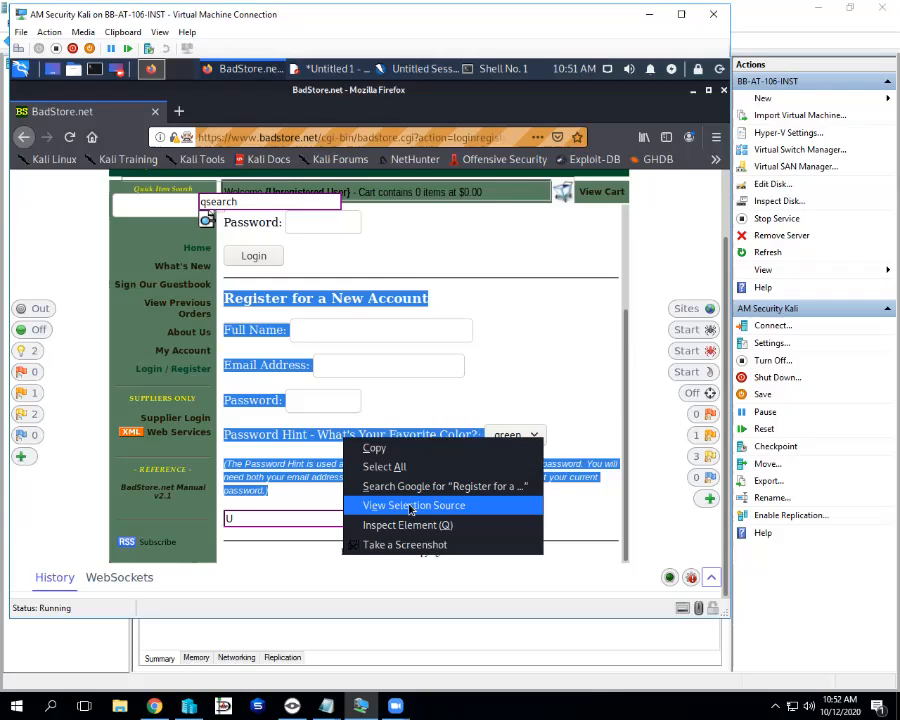
{"action": "left_click", "coordinate": [410, 506]}
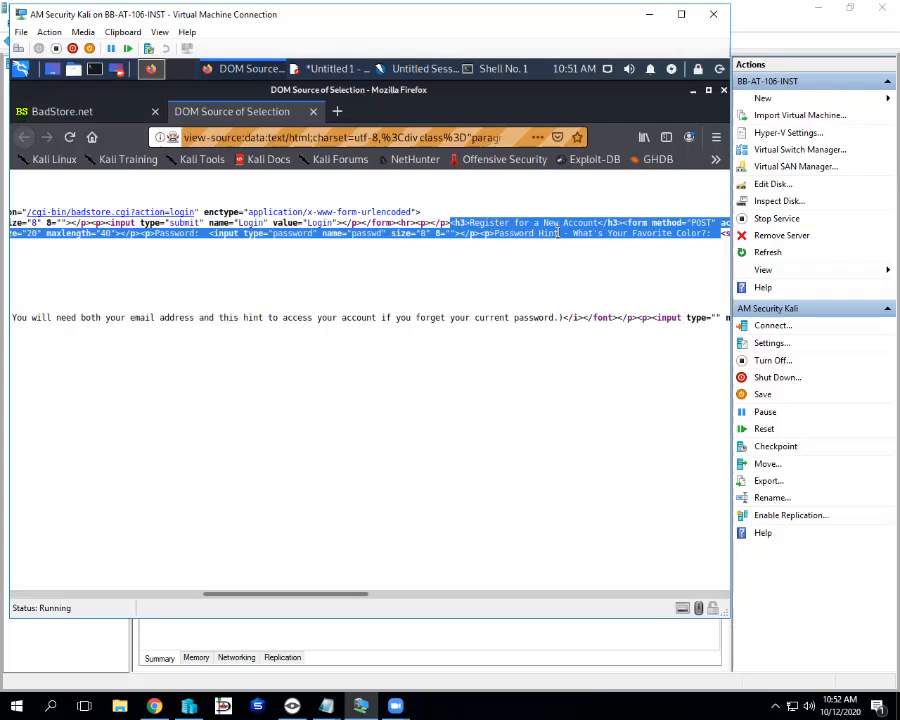
Scroll sideways through the source to the hidden role input and highlight its value U
{"action": "left_click_drag", "start_coordinate": [347, 594], "coordinate": [422, 596]}
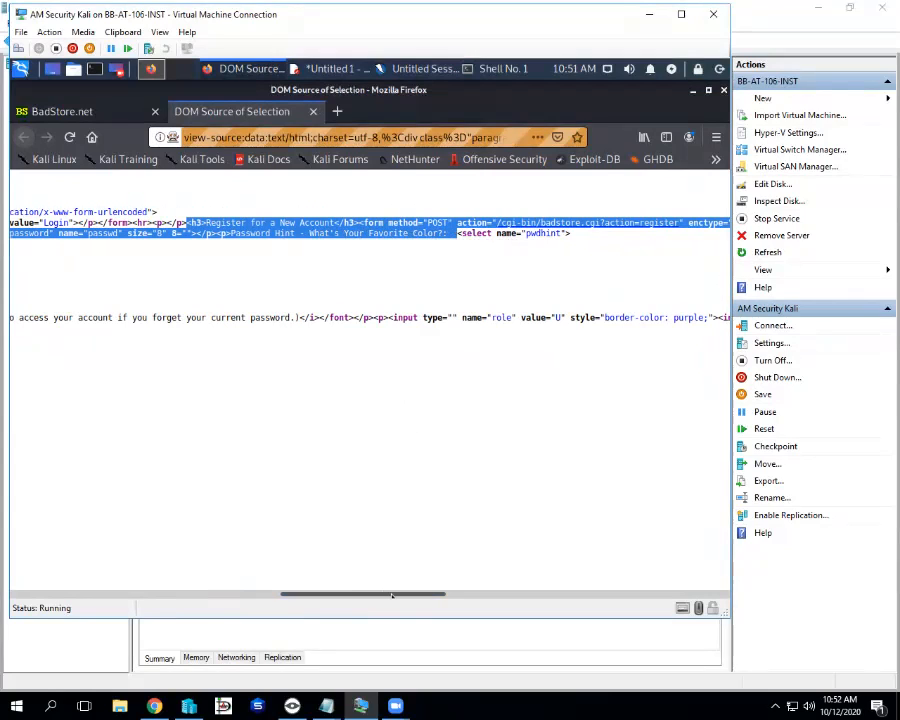
{"action": "left_click_drag", "start_coordinate": [392, 595], "coordinate": [84, 595]}
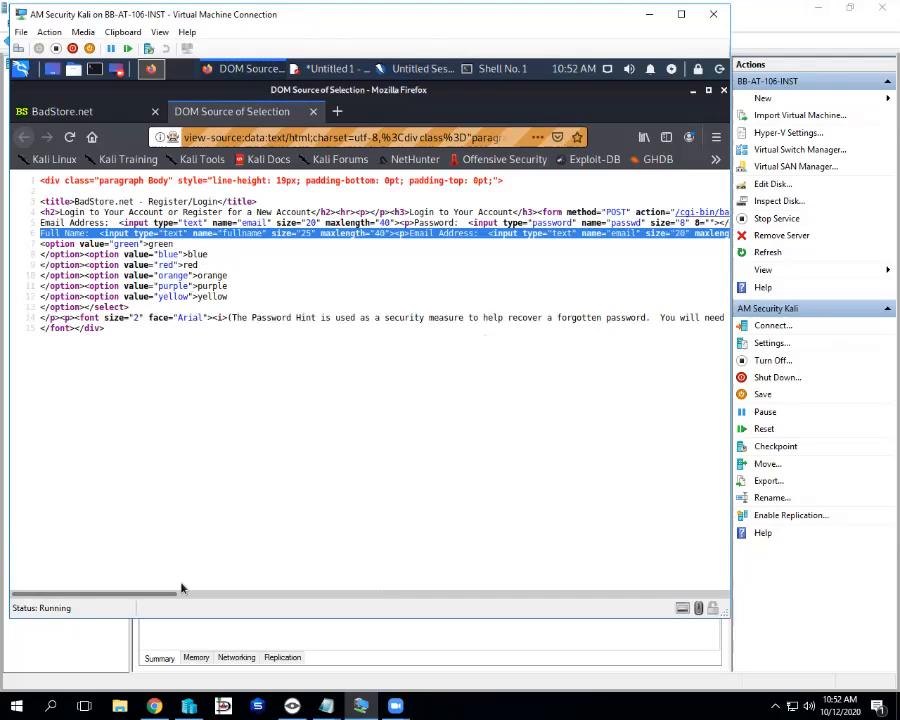
{"action": "left_click_drag", "start_coordinate": [181, 592], "coordinate": [331, 595]}
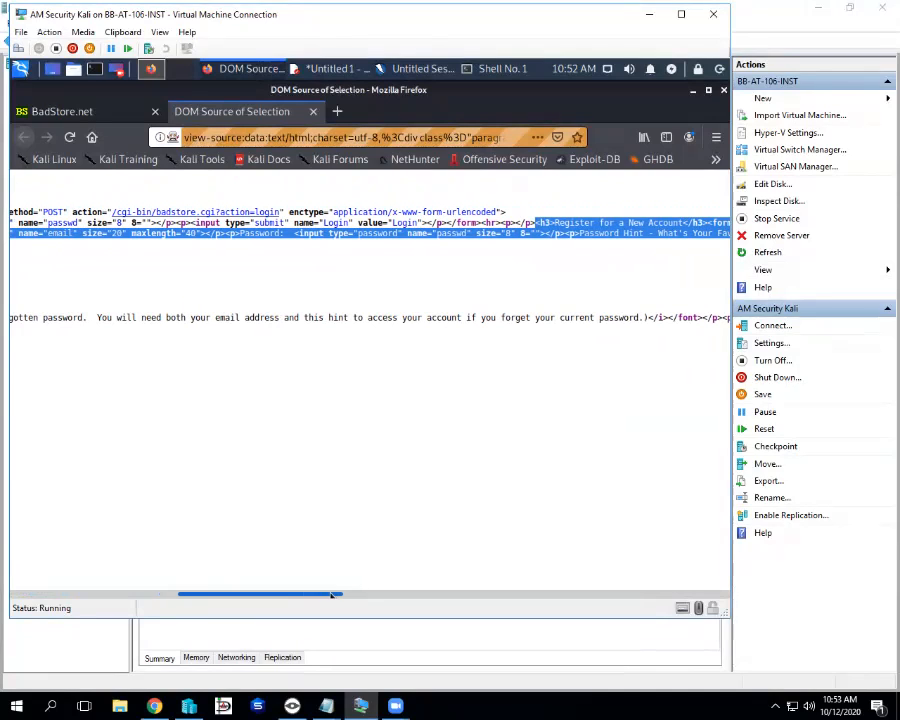
{"action": "left_click_drag", "start_coordinate": [331, 595], "coordinate": [508, 590]}
{"action": "double_click", "coordinate": [303, 317]}
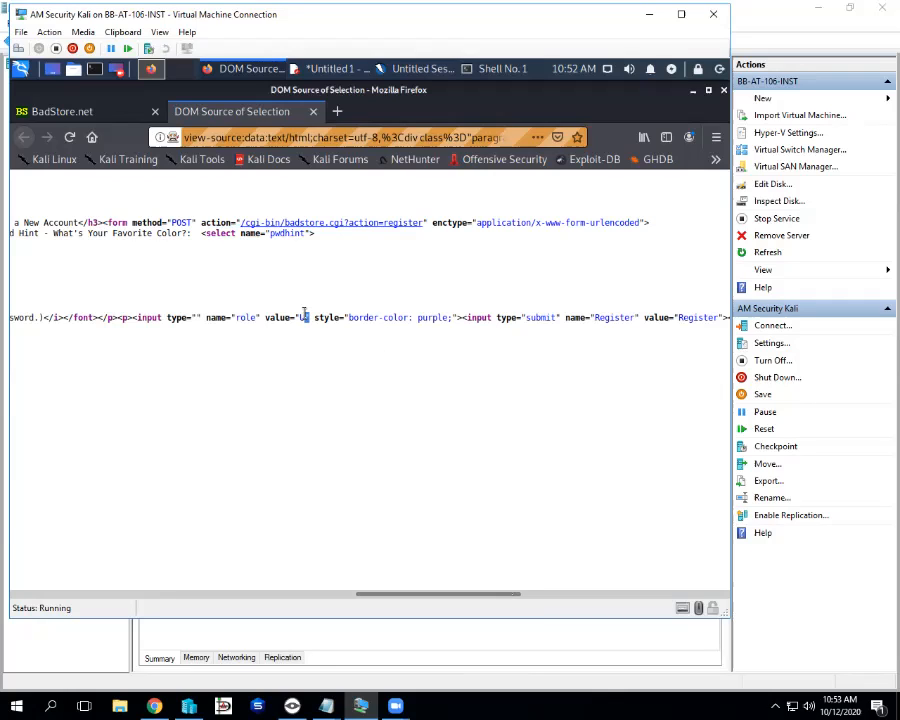
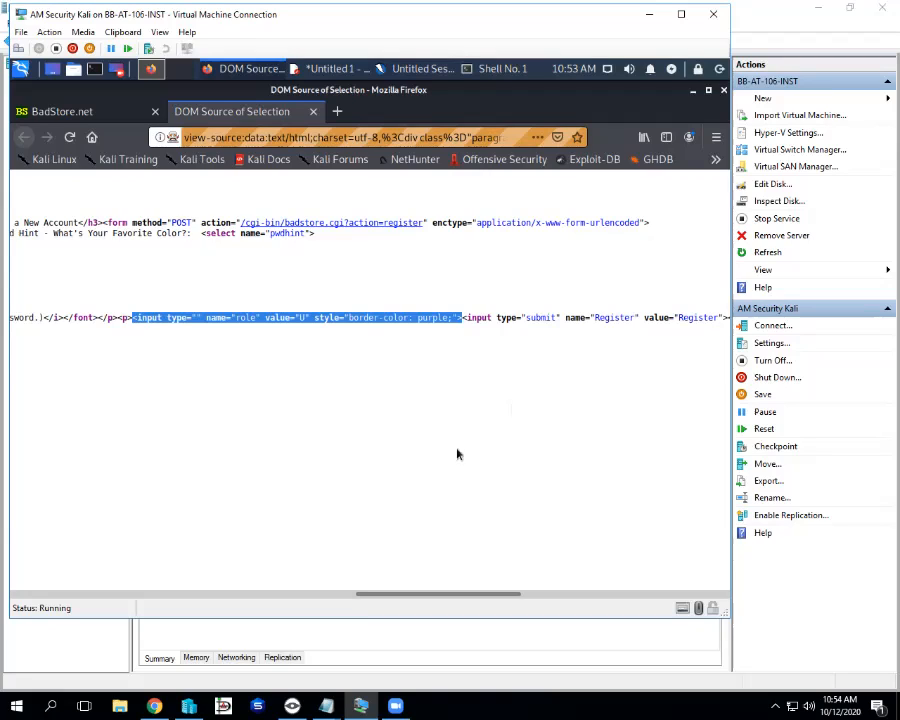
Highlight the fullname and email input names in the form source, then return to the BadStore.net page
{"action": "left_click_drag", "start_coordinate": [428, 594], "coordinate": [102, 512]}
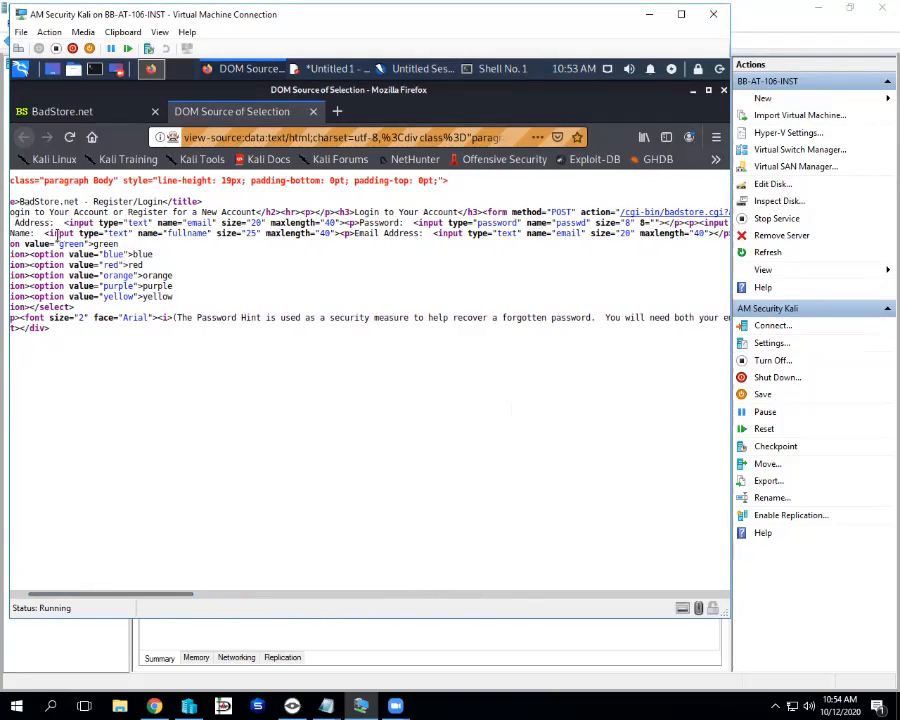
{"action": "left_click_drag", "start_coordinate": [45, 232], "coordinate": [340, 234]}
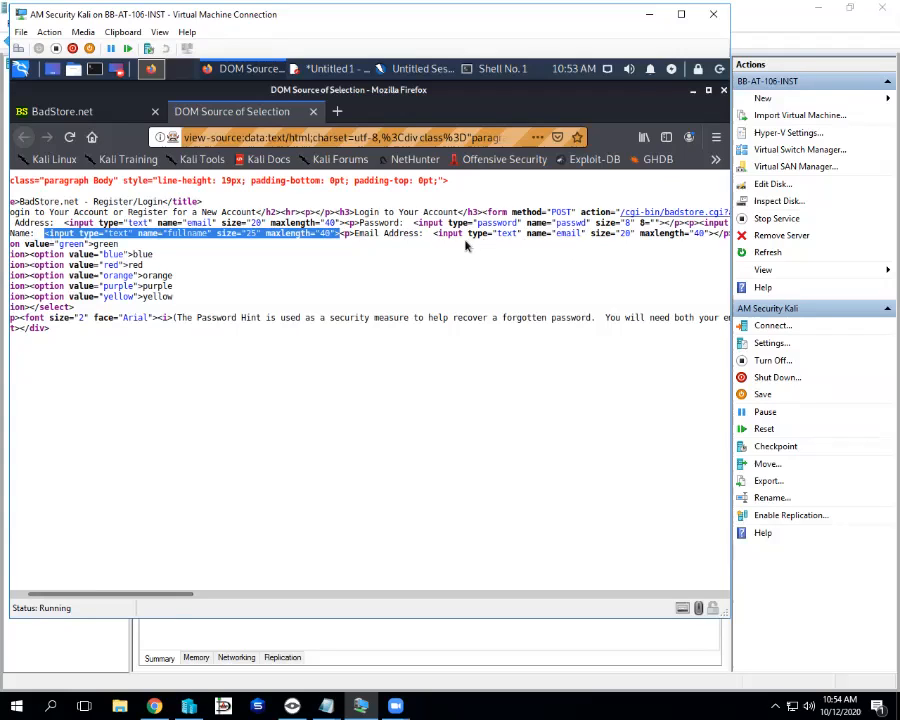
{"action": "left_click_drag", "start_coordinate": [434, 233], "coordinate": [581, 233]}
{"action": "left_click", "coordinate": [537, 234]}
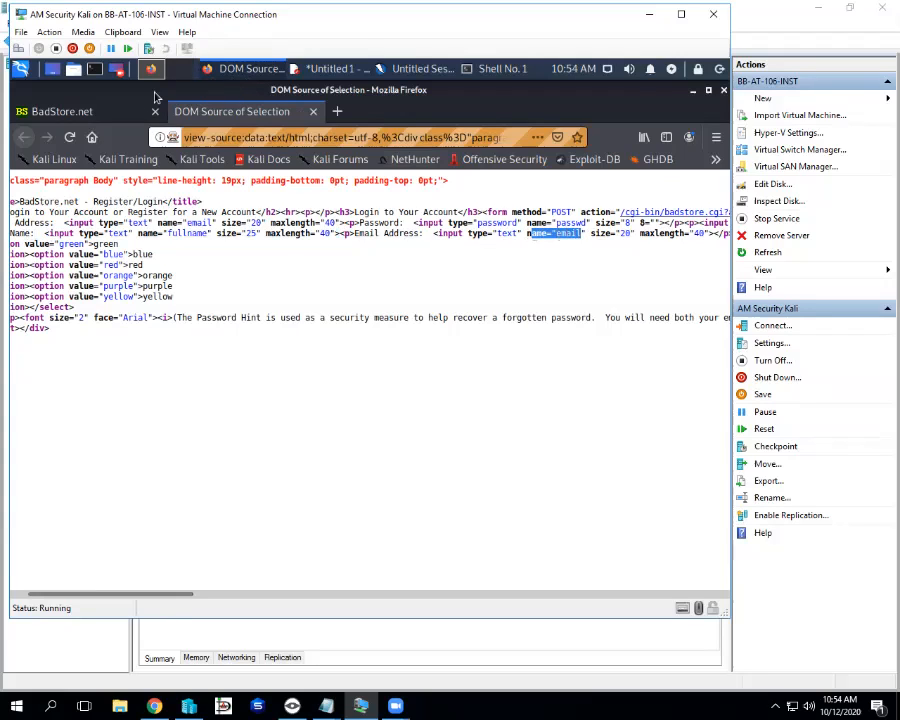
{"action": "left_click", "coordinate": [100, 111]}
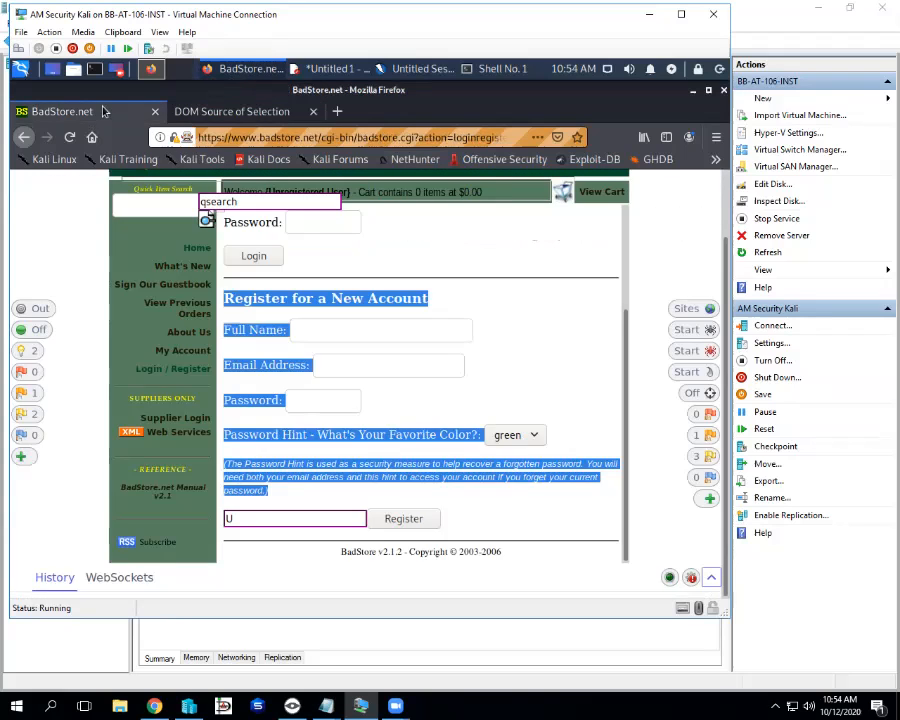
Reopen the form's DOM source, highlight the passwd field name, and scroll on toward the role input
{"action": "left_click", "coordinate": [268, 330]}
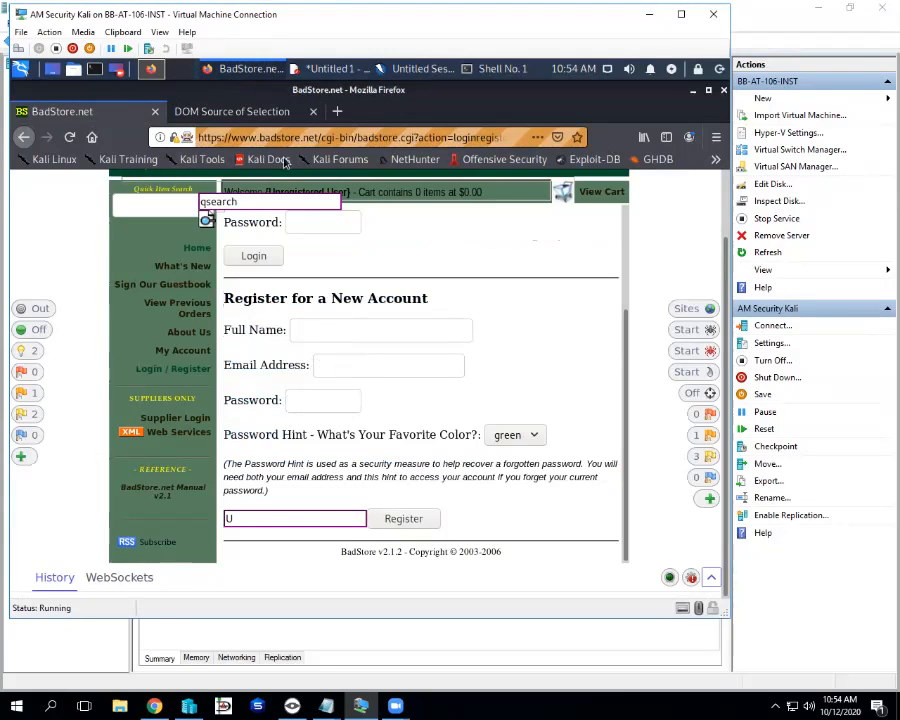
{"action": "left_click", "coordinate": [231, 113]}
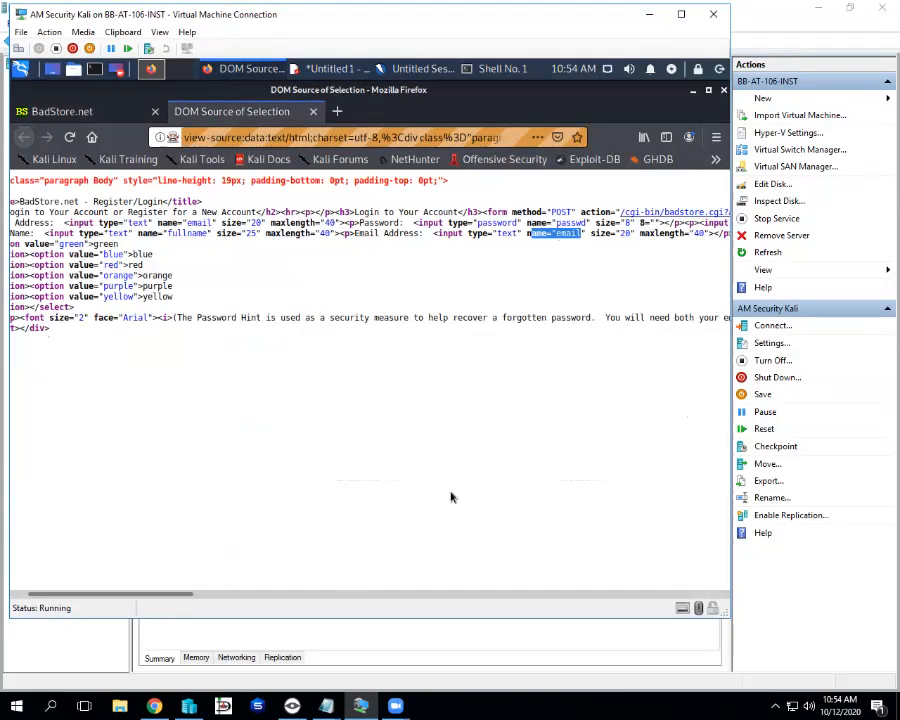
{"action": "left_click_drag", "start_coordinate": [168, 594], "coordinate": [297, 594]}
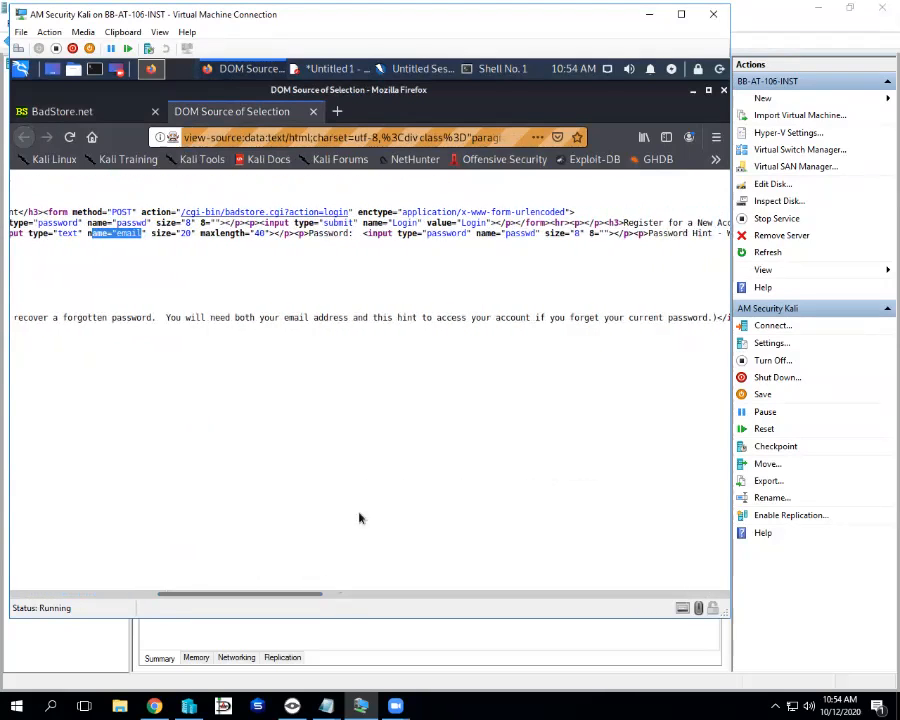
{"action": "left_click_drag", "start_coordinate": [506, 233], "coordinate": [535, 237]}
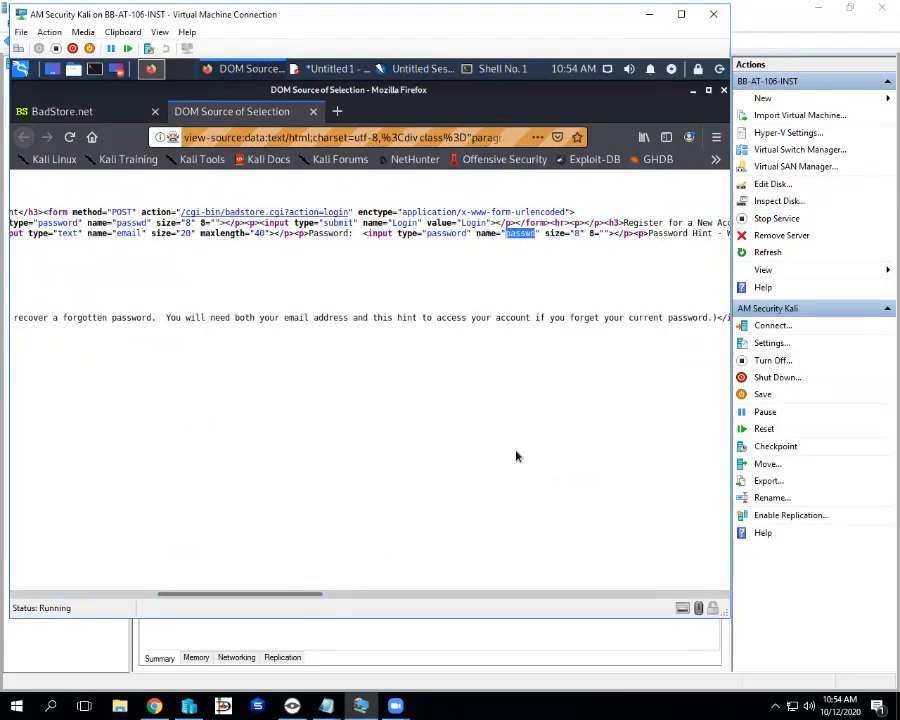
{"action": "left_click_drag", "start_coordinate": [301, 594], "coordinate": [494, 596]}
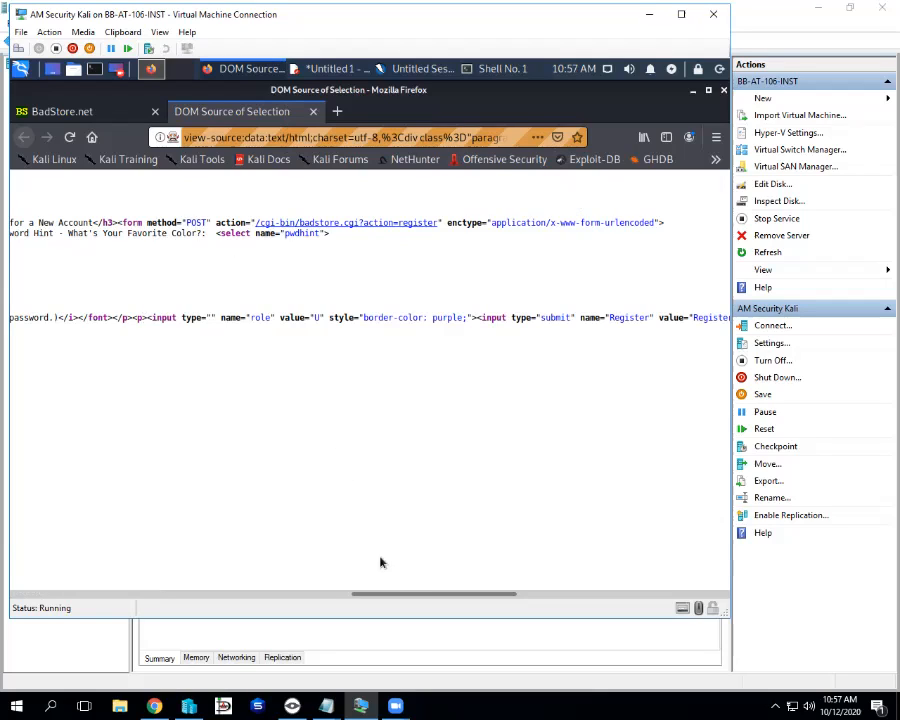
{"action": "mouse_move", "coordinate": [408, 595]}
{"action": "left_mouse_down"}
{"action": "mouse_move", "coordinate": [422, 595]}
{"action": "mouse_move", "coordinate": [399, 594]}
{"action": "left_mouse_up"}
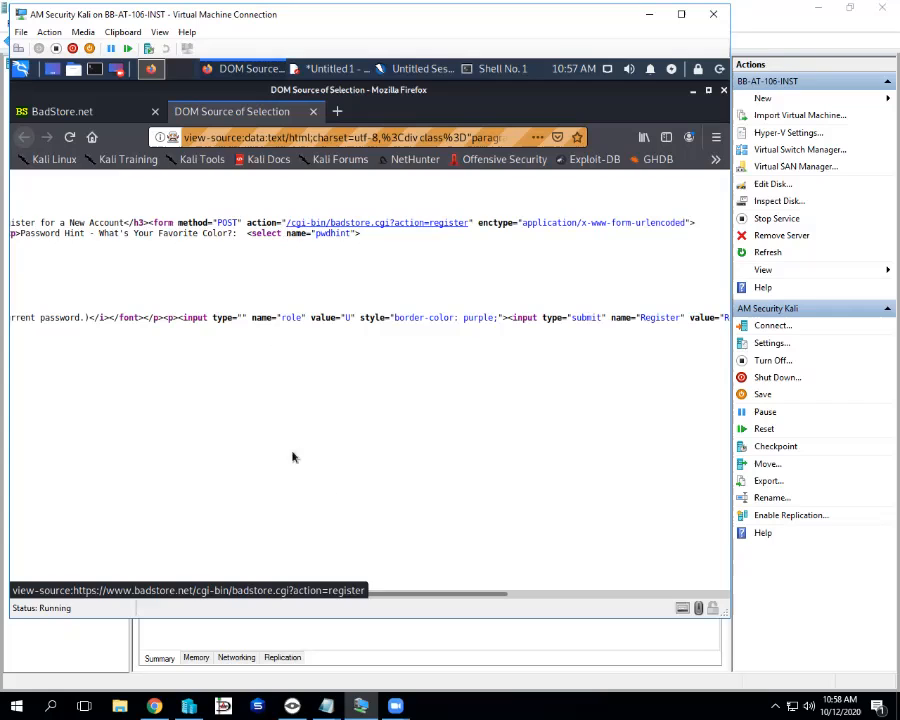
{"action": "left_click_drag", "start_coordinate": [358, 594], "coordinate": [250, 594]}
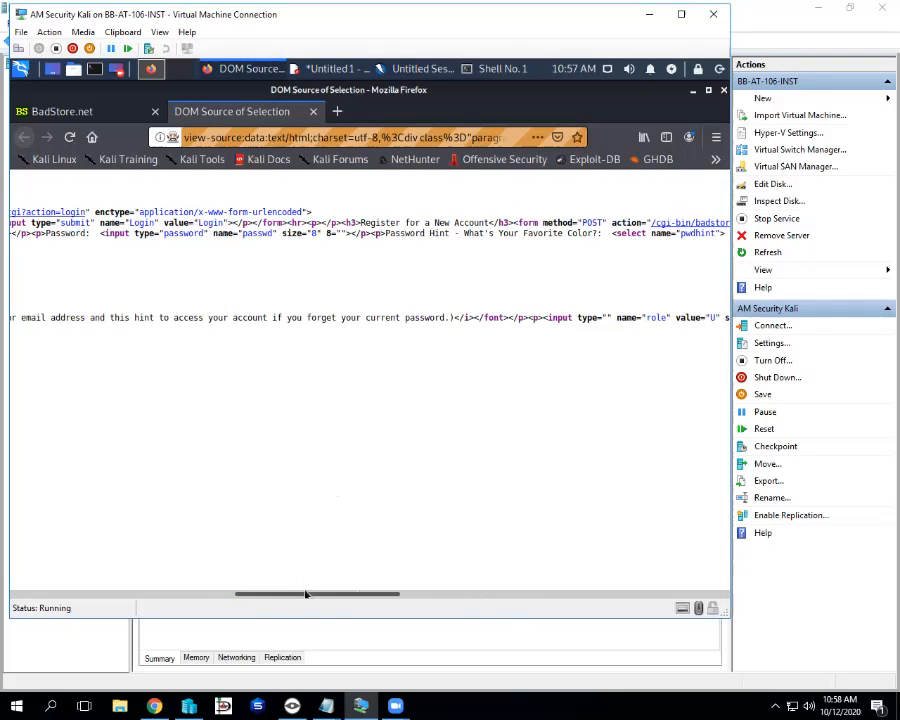
{"action": "left_click_drag", "start_coordinate": [306, 594], "coordinate": [73, 596]}
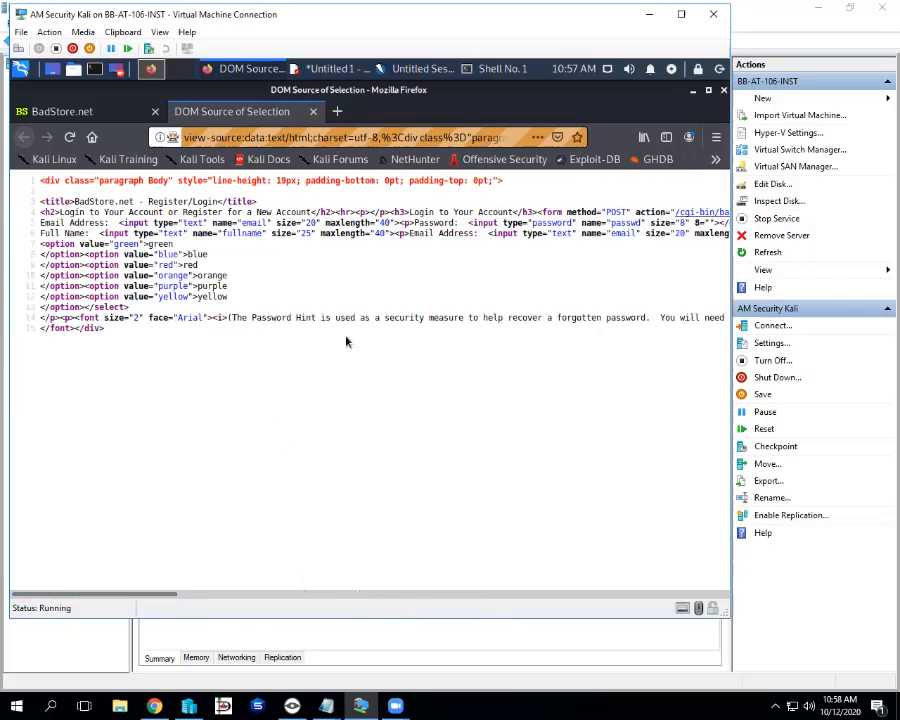
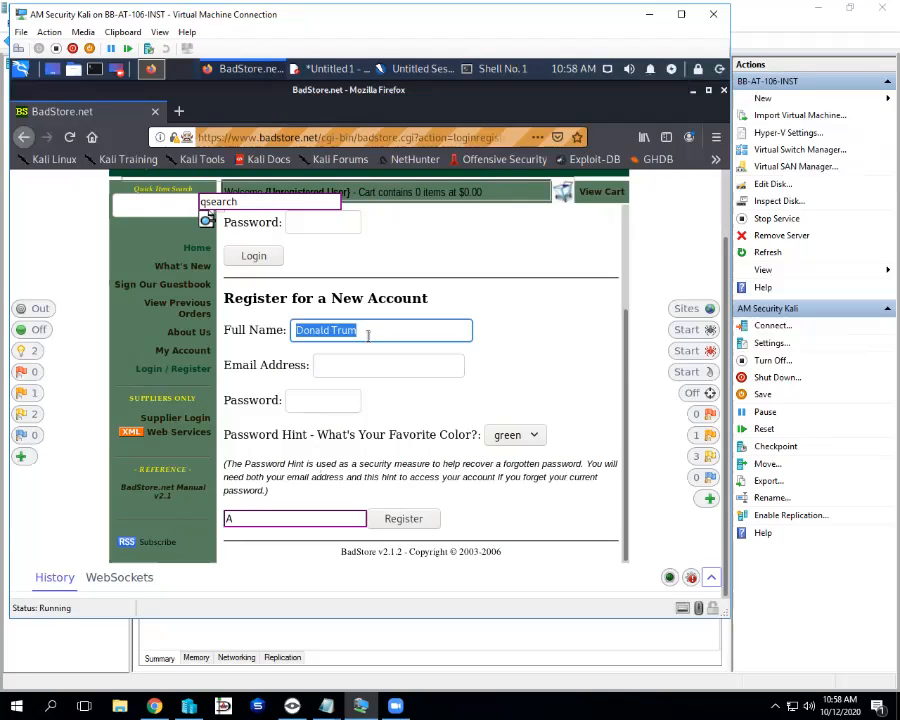
Complete the Full Name field and enter the user's e-mail address in the BadStore form
{"action": "key", "text": "Right"}
{"action": "type", "text": "p"}
{"action": "key", "text": "Tab"}
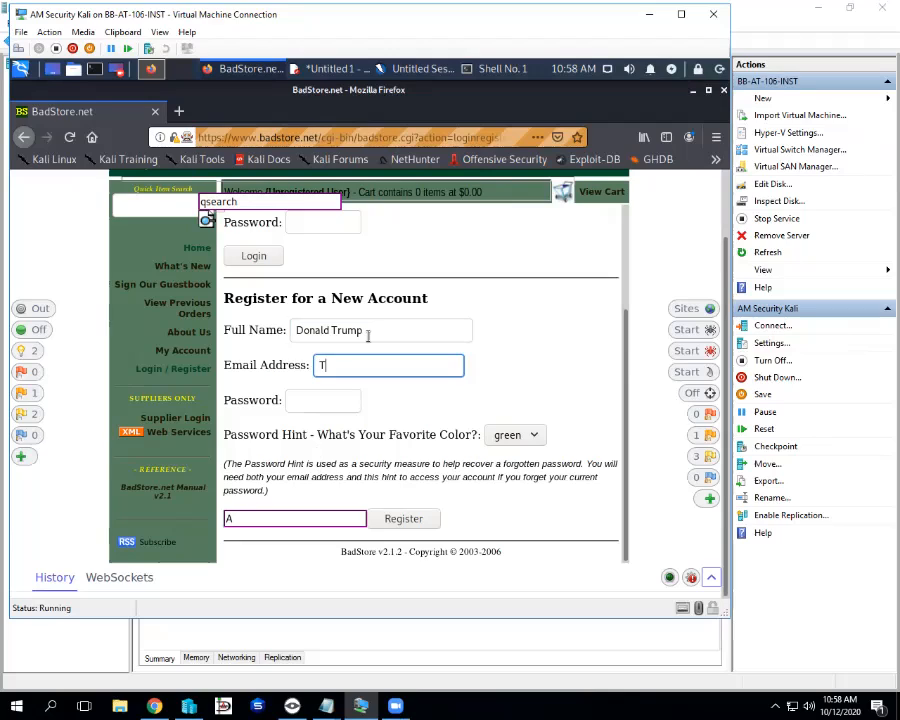
Enter the account password and choose orange as the password hint colour
{"action": "left_click", "coordinate": [345, 393]}
{"action": "type", "text": "1234"}
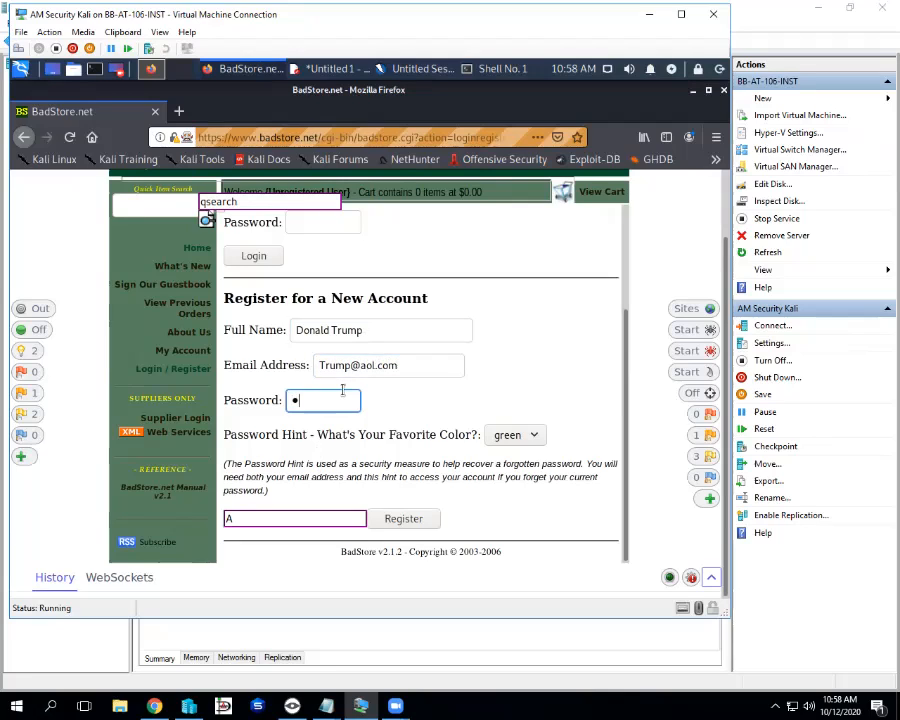
{"action": "type", "text": "5678"}
{"action": "left_click", "coordinate": [512, 435]}
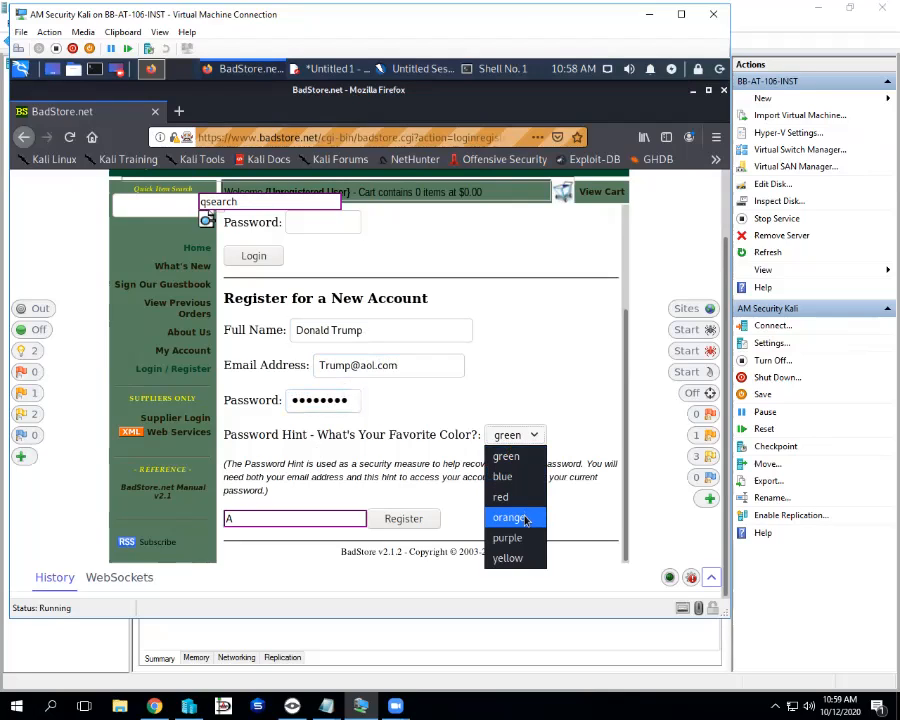
{"action": "left_click", "coordinate": [525, 518]}
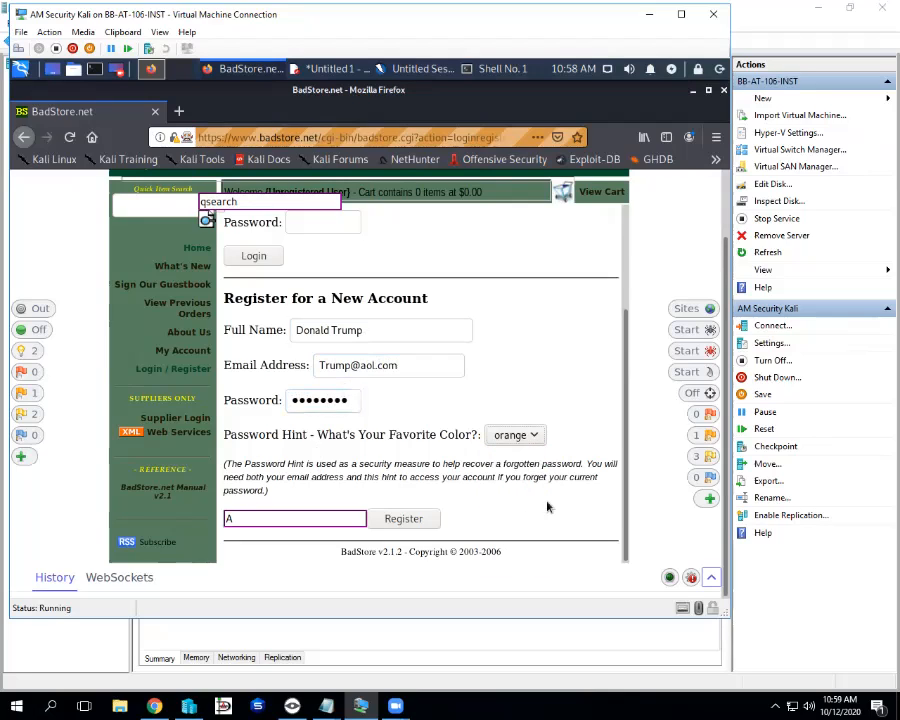
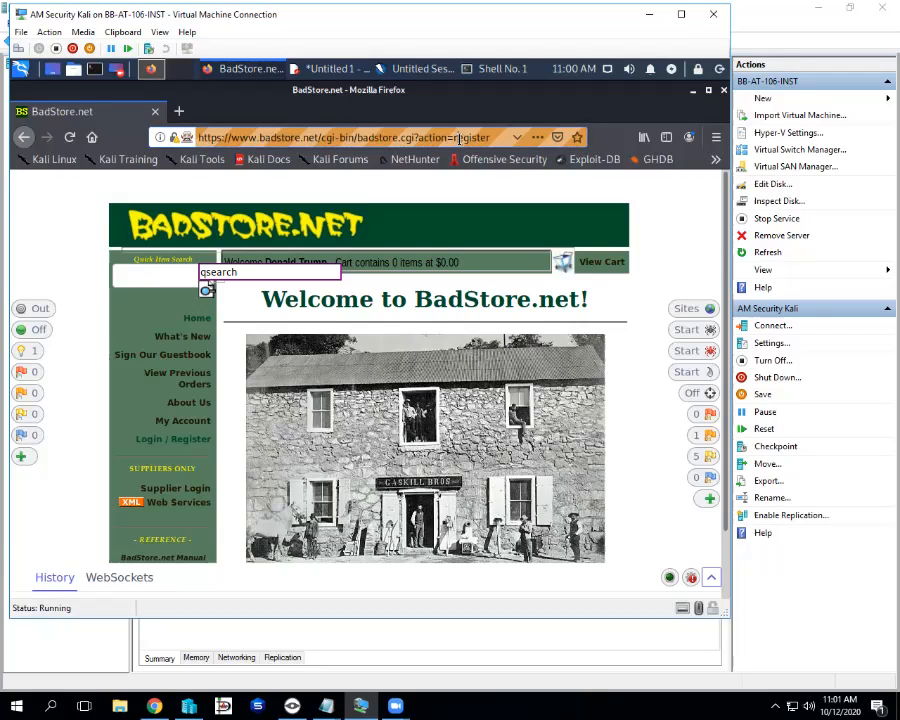
Select 'register' at the end of the badstore.cgi?action=register URL in the address bar
{"action": "left_click_drag", "start_coordinate": [456, 138], "coordinate": [492, 138]}
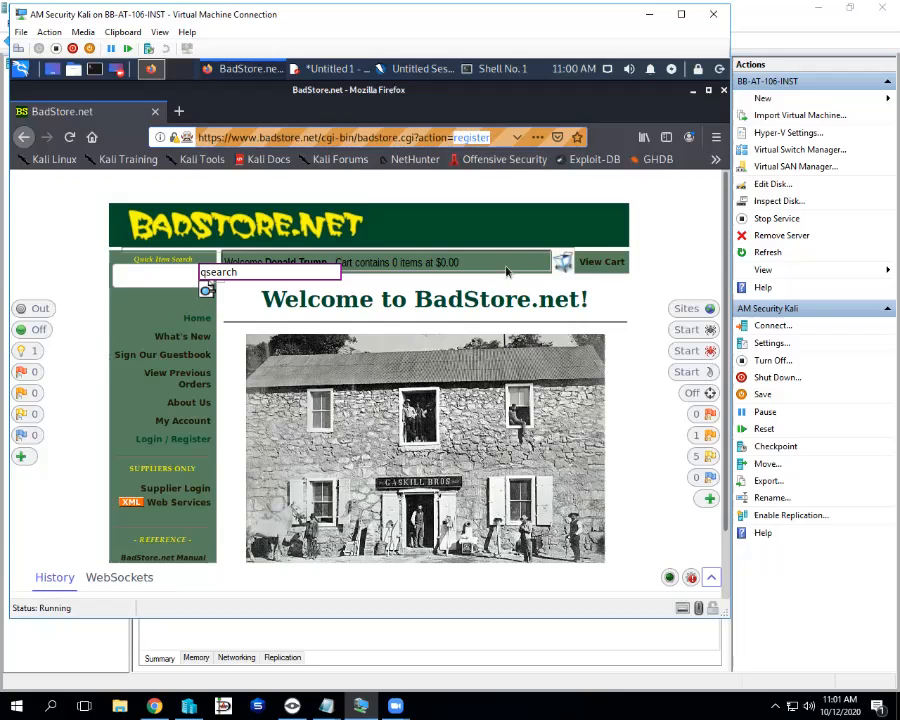
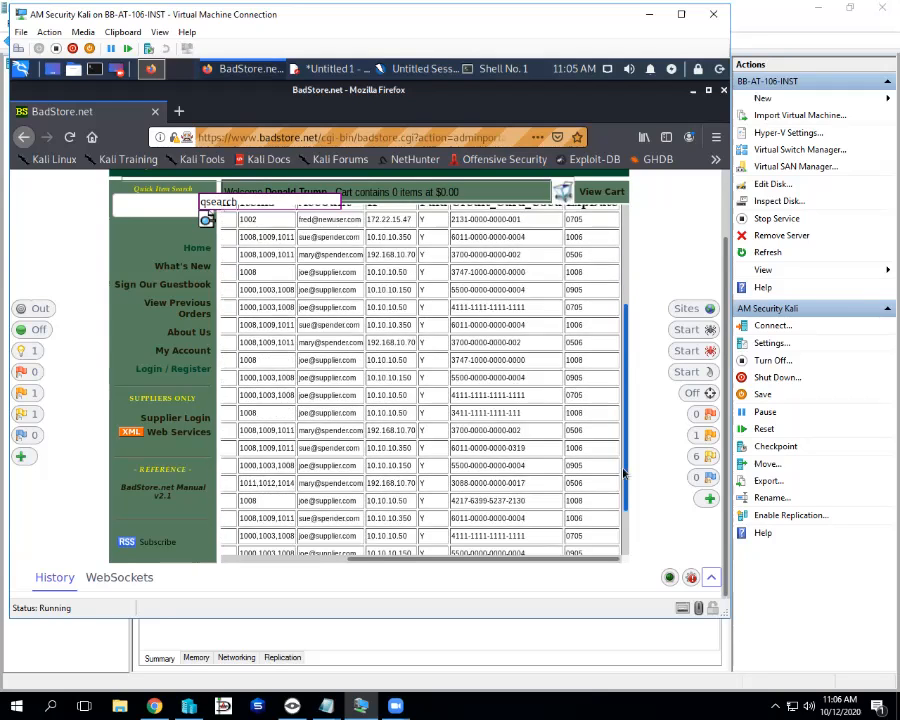
Scroll the Sales Report up to its title, then down to the last order rows and copyright line
{"action": "left_click_drag", "start_coordinate": [624, 472], "coordinate": [625, 427]}
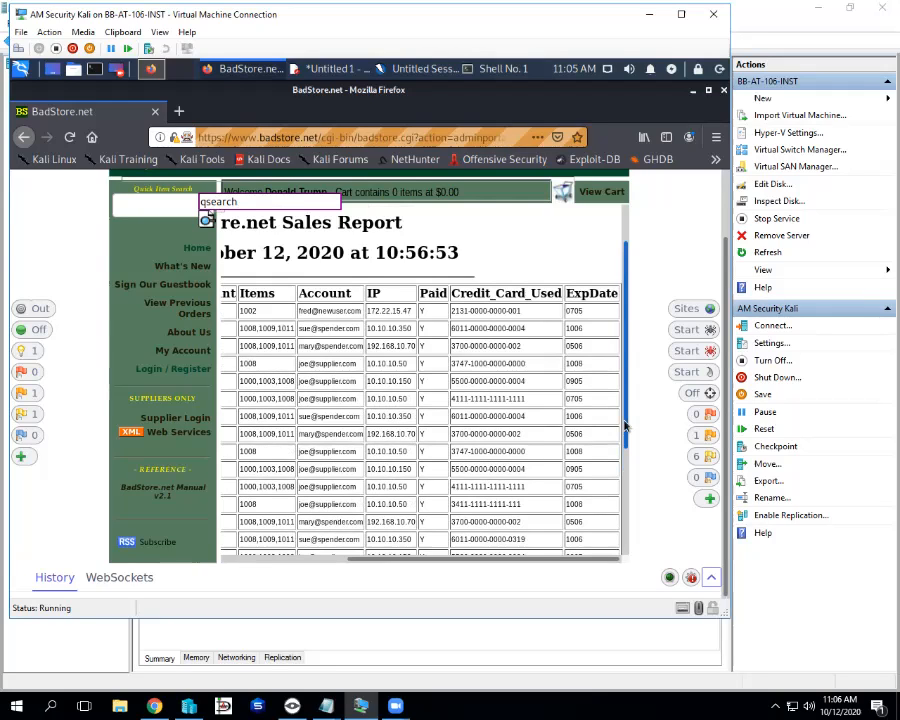
{"action": "left_click_drag", "start_coordinate": [625, 427], "coordinate": [621, 538]}
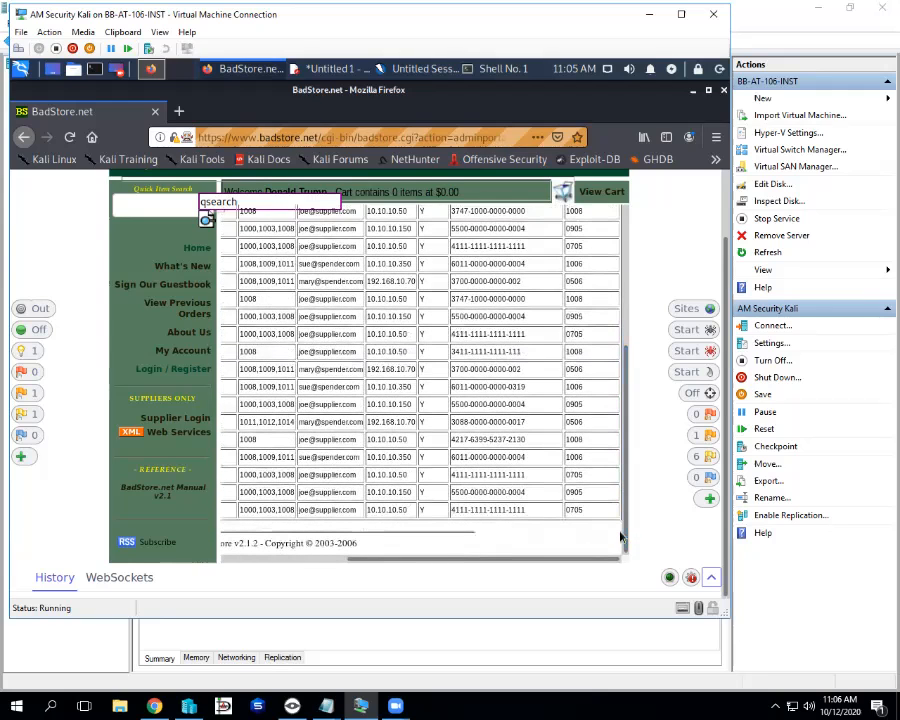